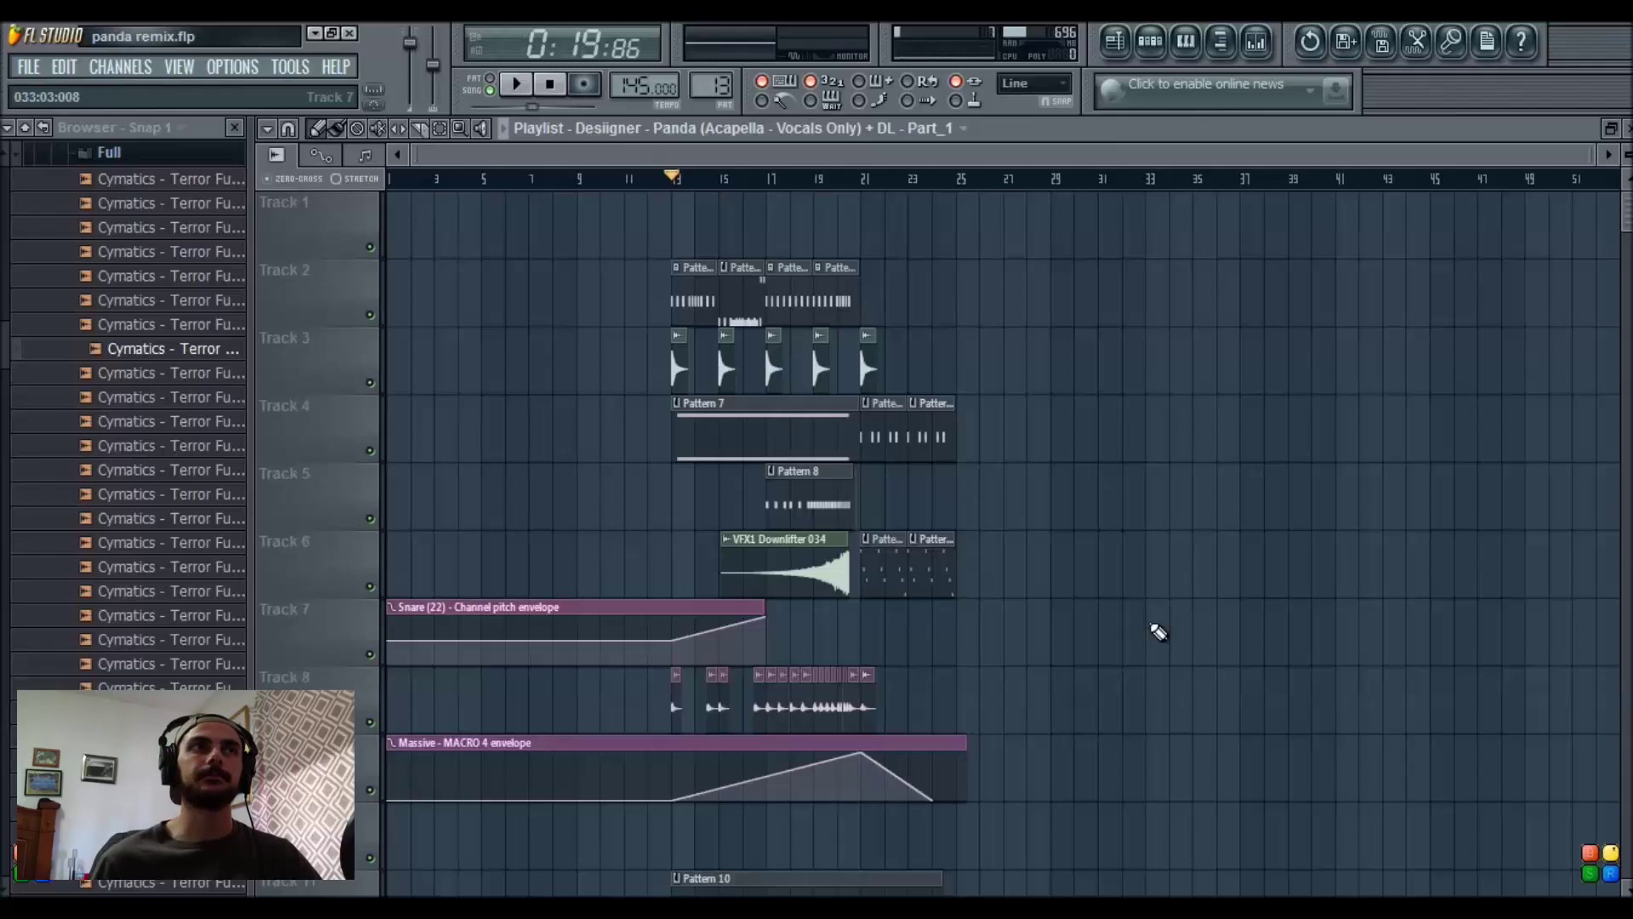
Play and stop the current arrangement, scrolling through the playlist
key("space")
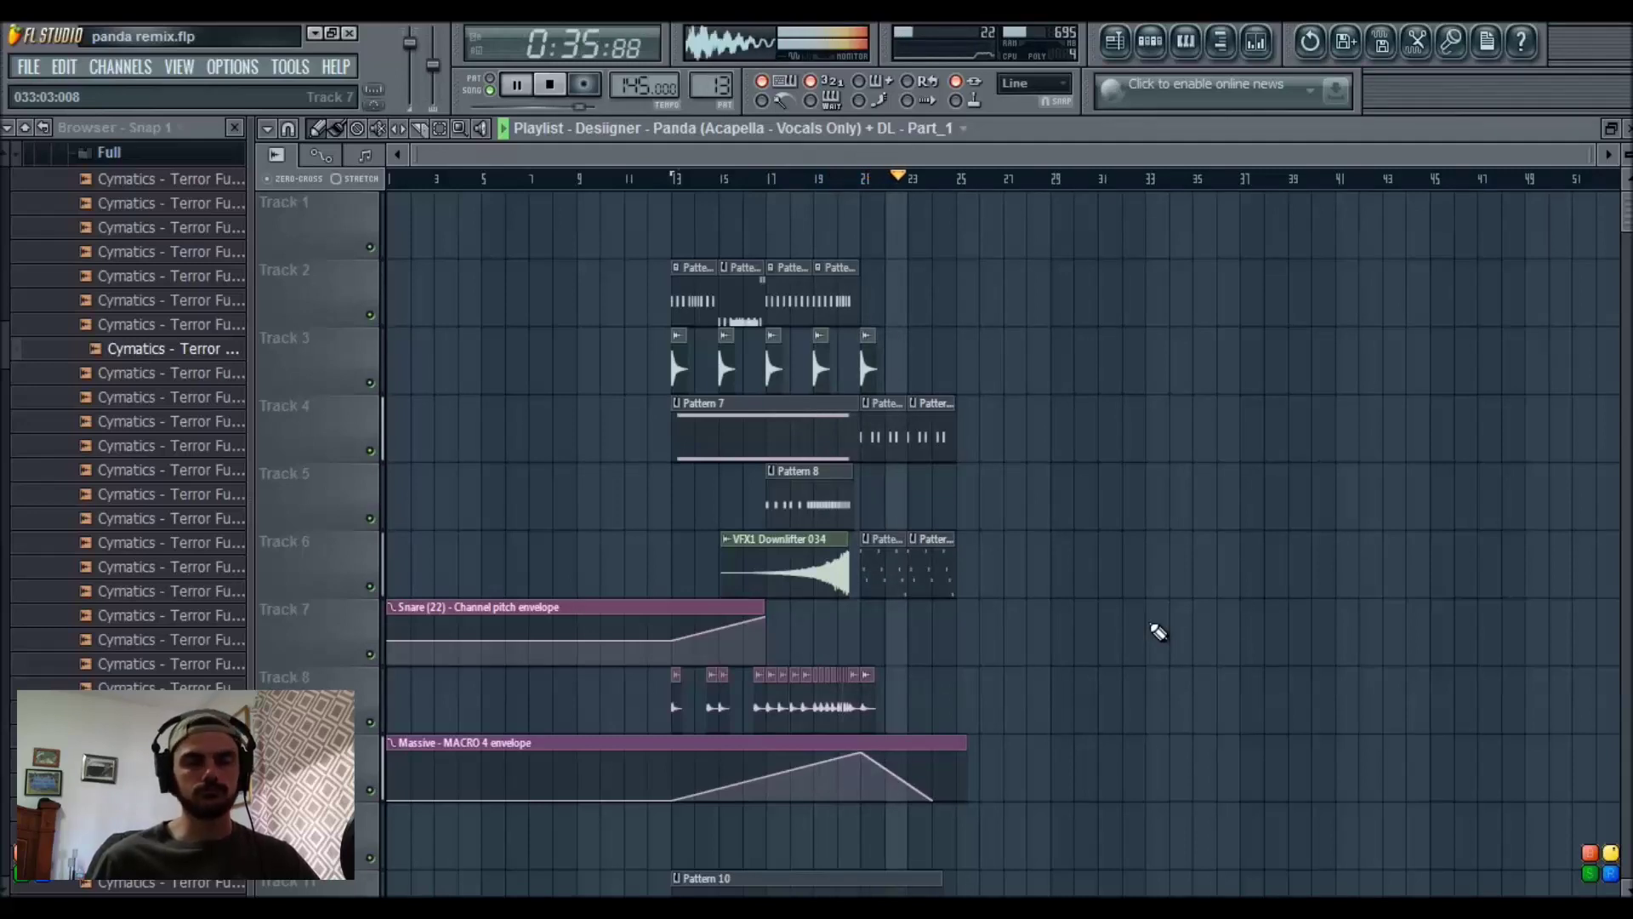
key("space")
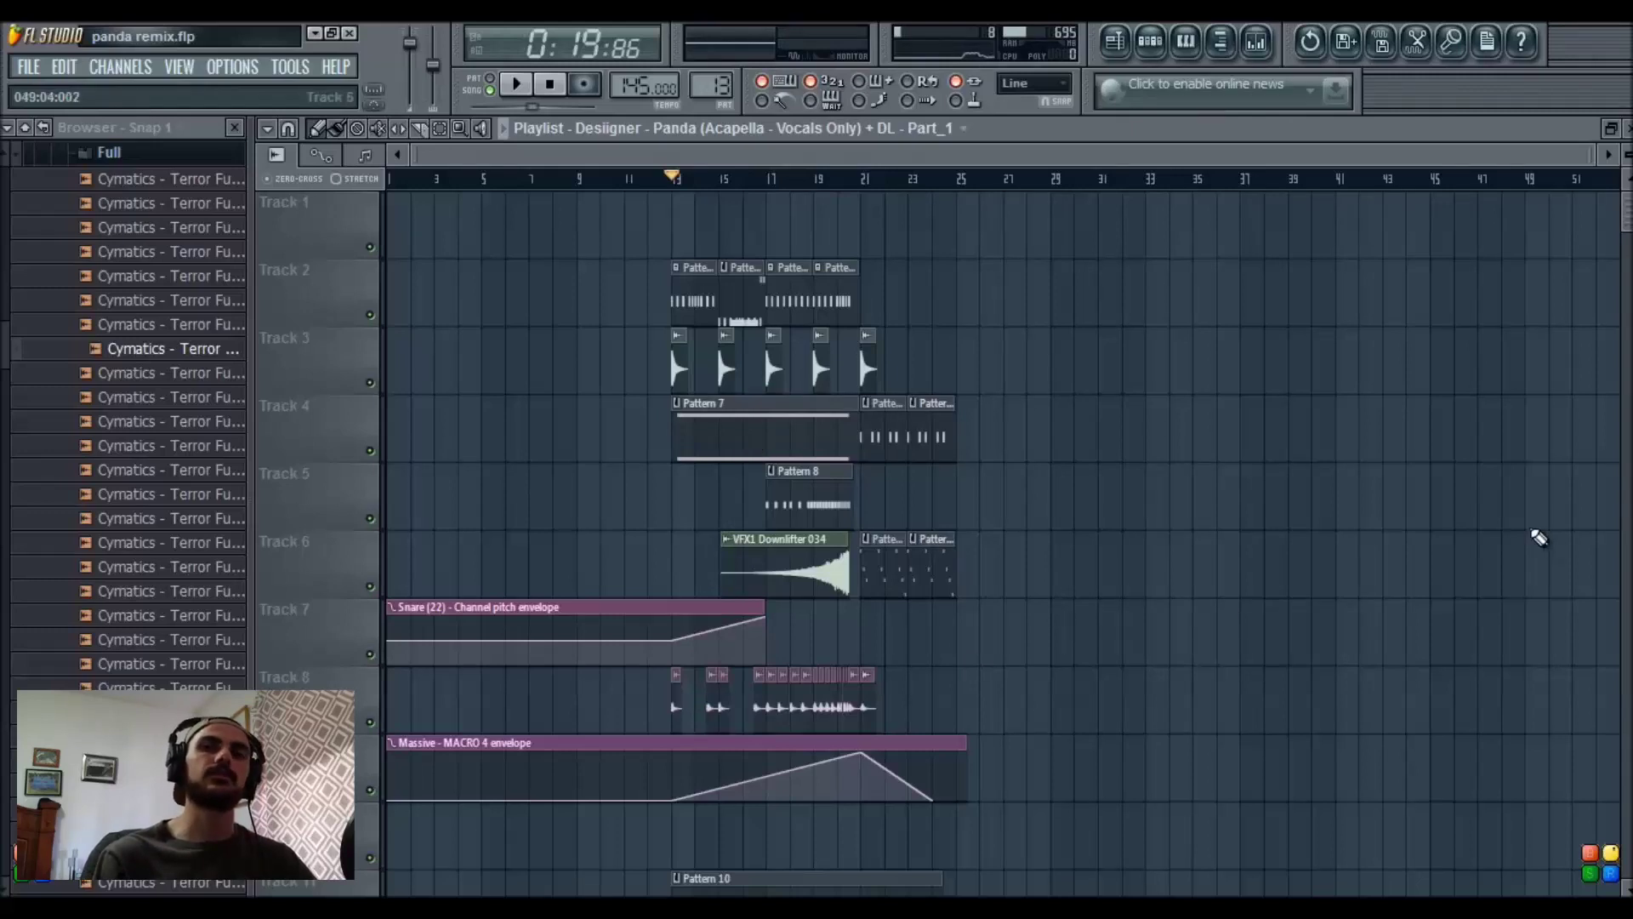
scroll(1423, 514, "down", 1)
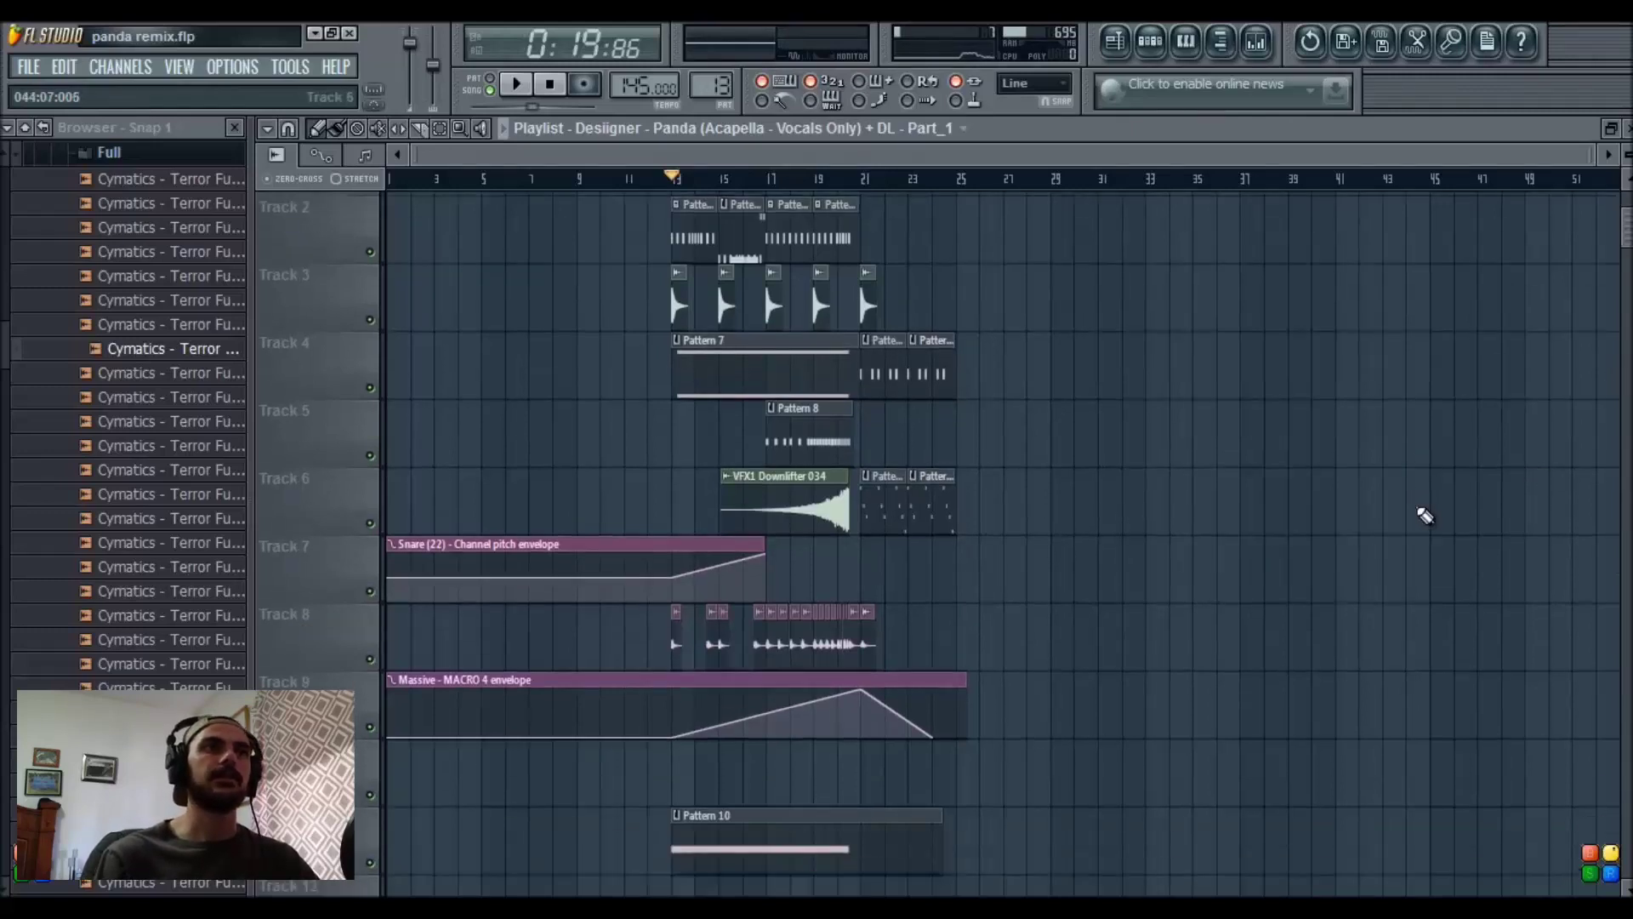
scroll(1422, 513, "down", 2)
scroll(1395, 531, "down", 4)
scroll(1106, 659, "up", 2)
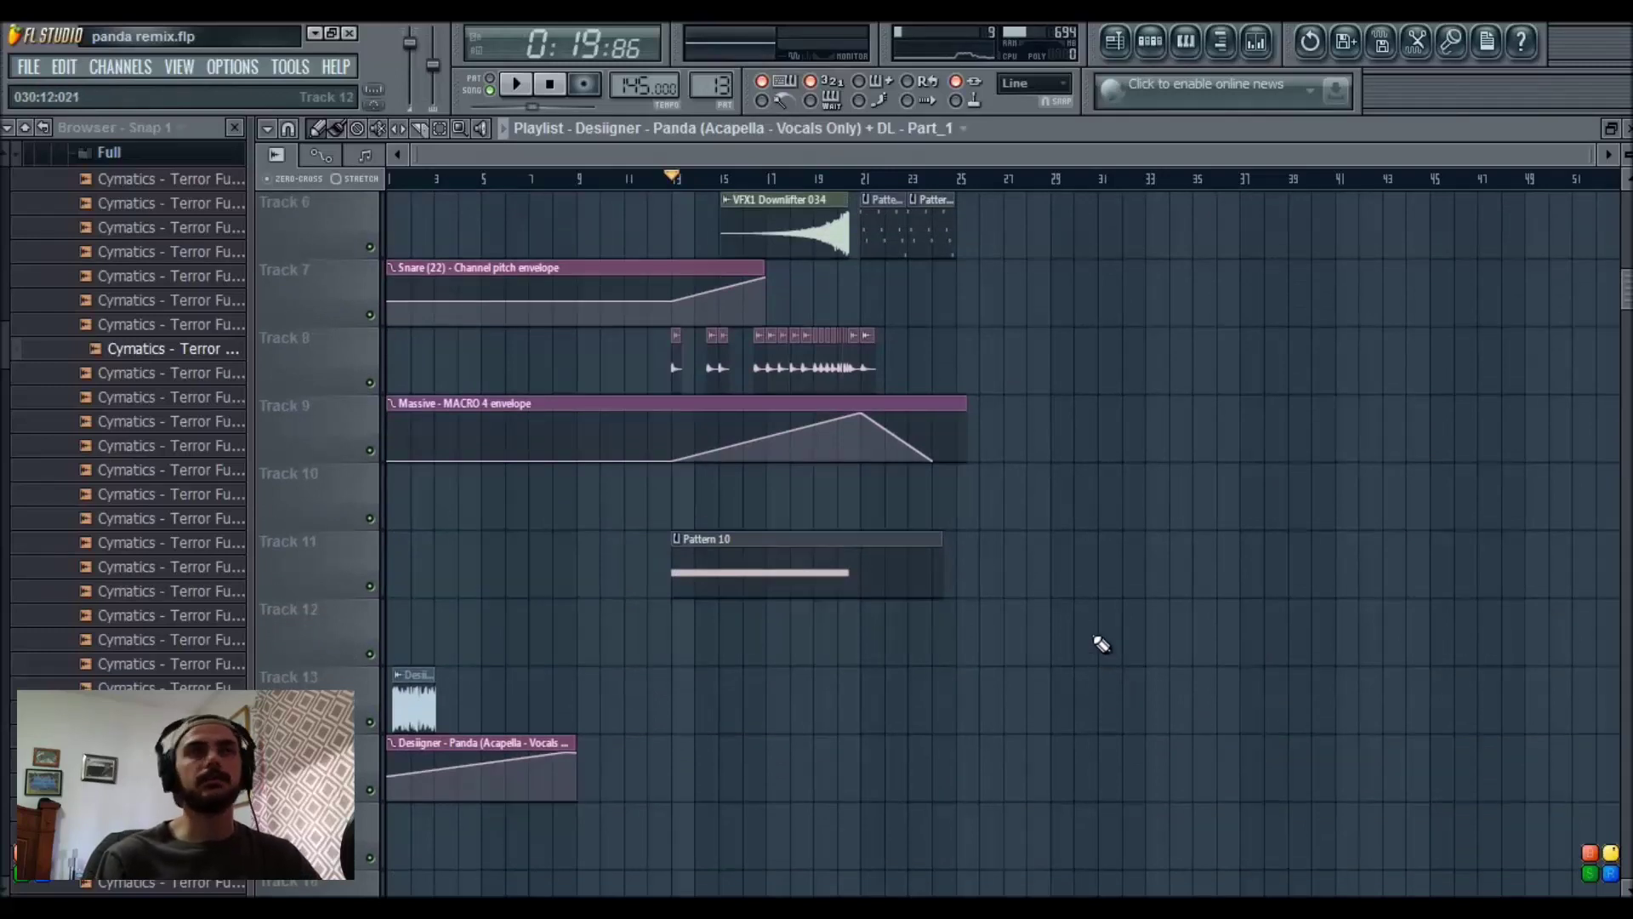
Audition the acapella clip from the start of the song
left_click(393, 180)
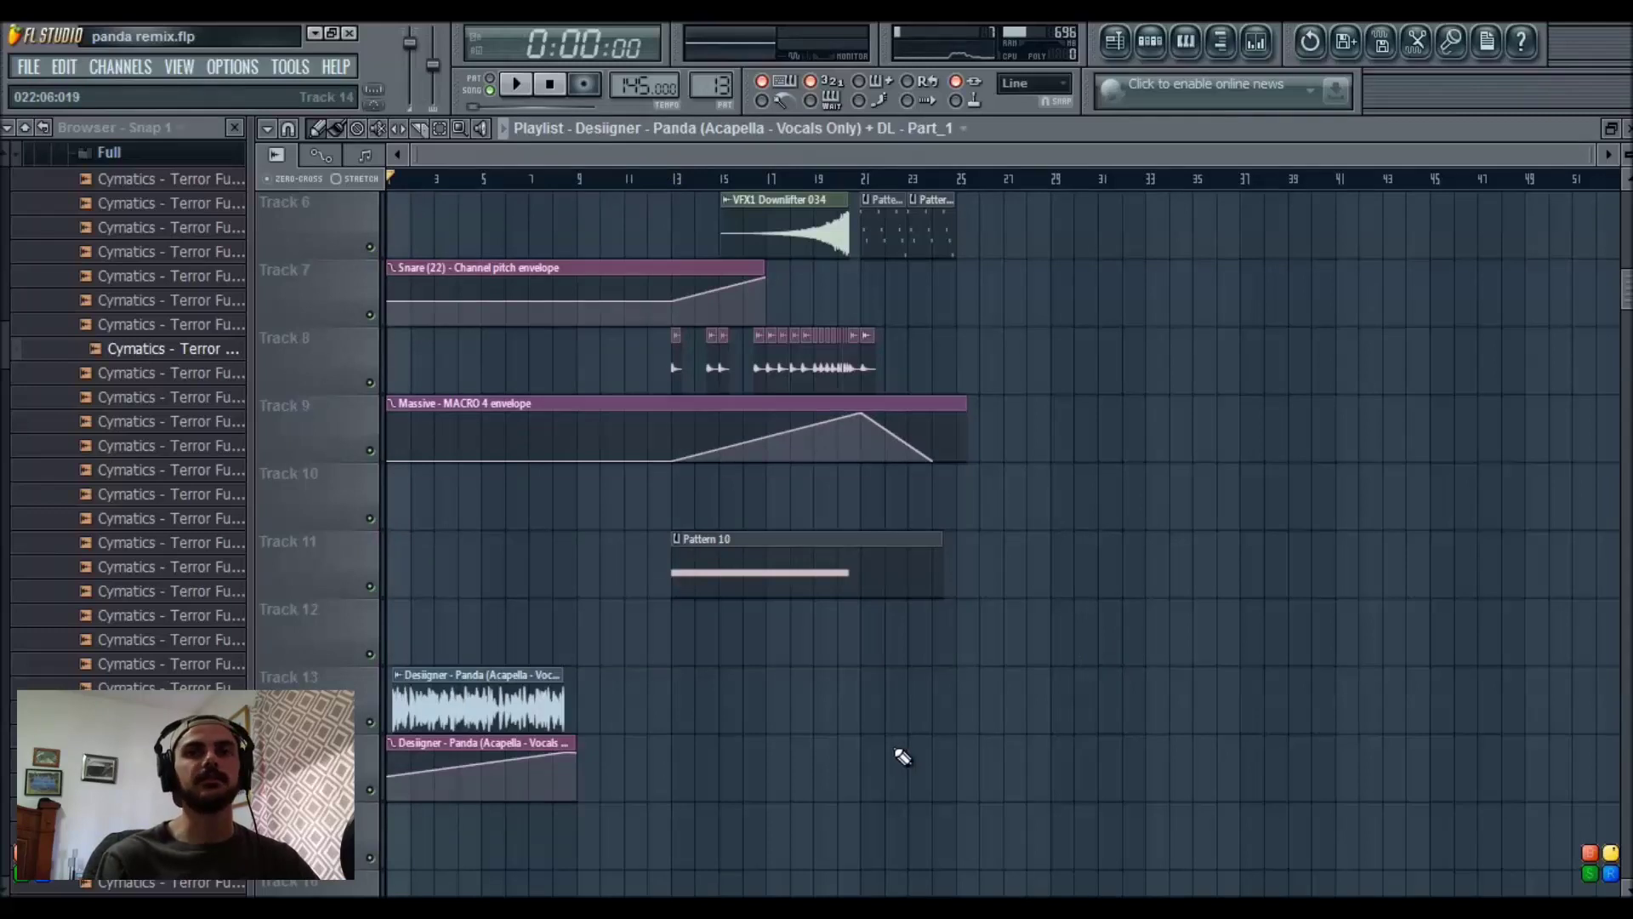
key("space")
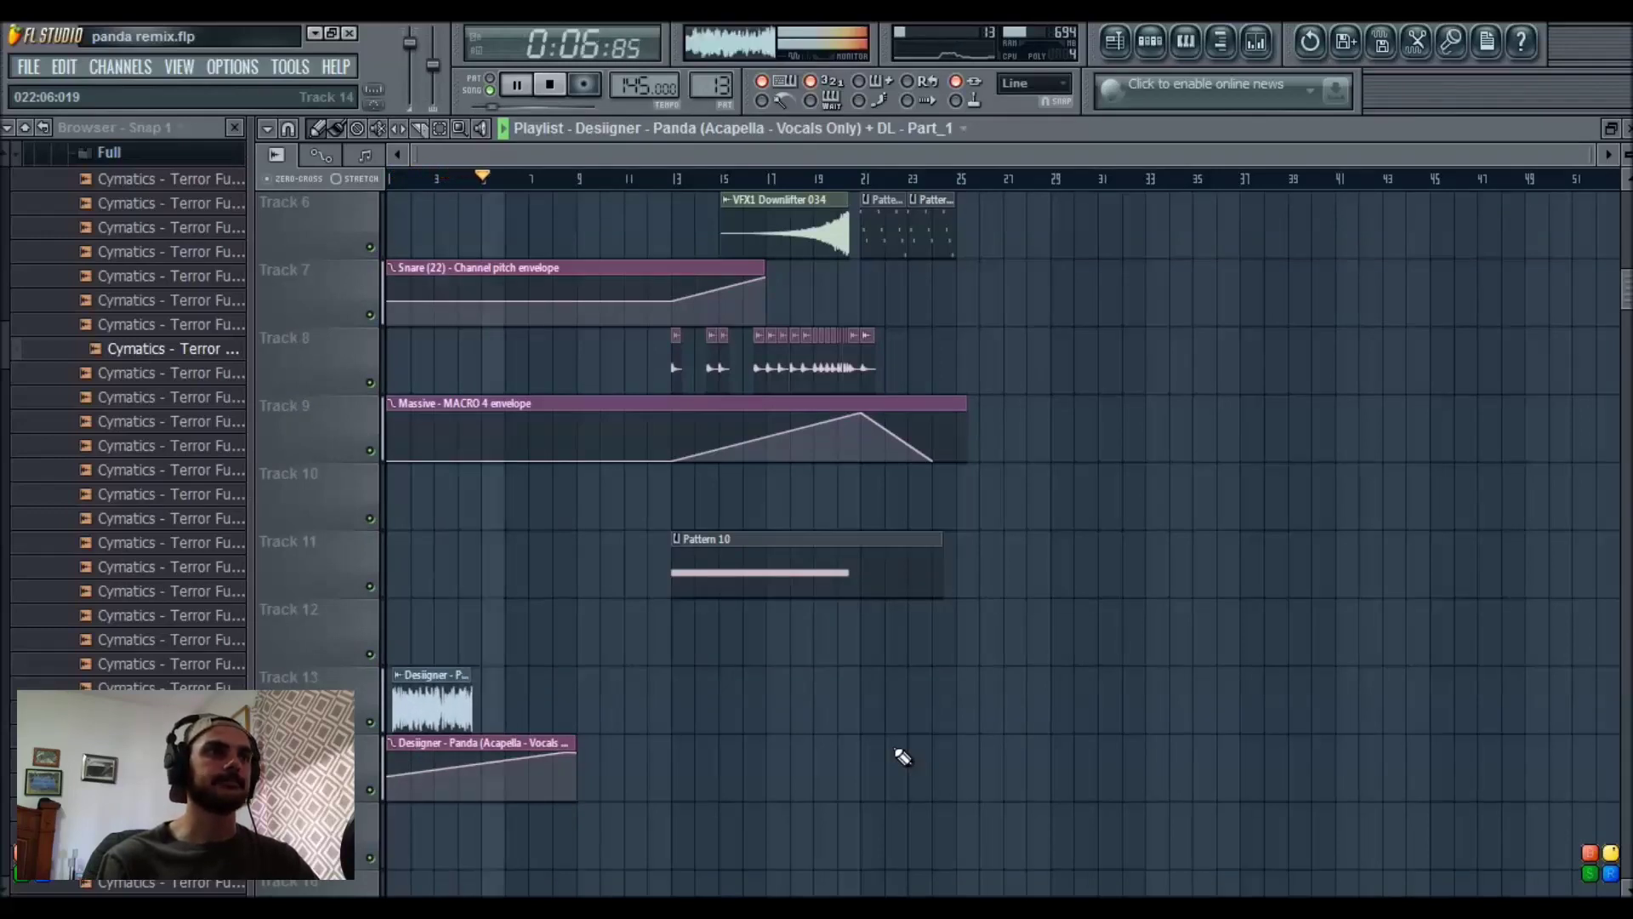
key("space")
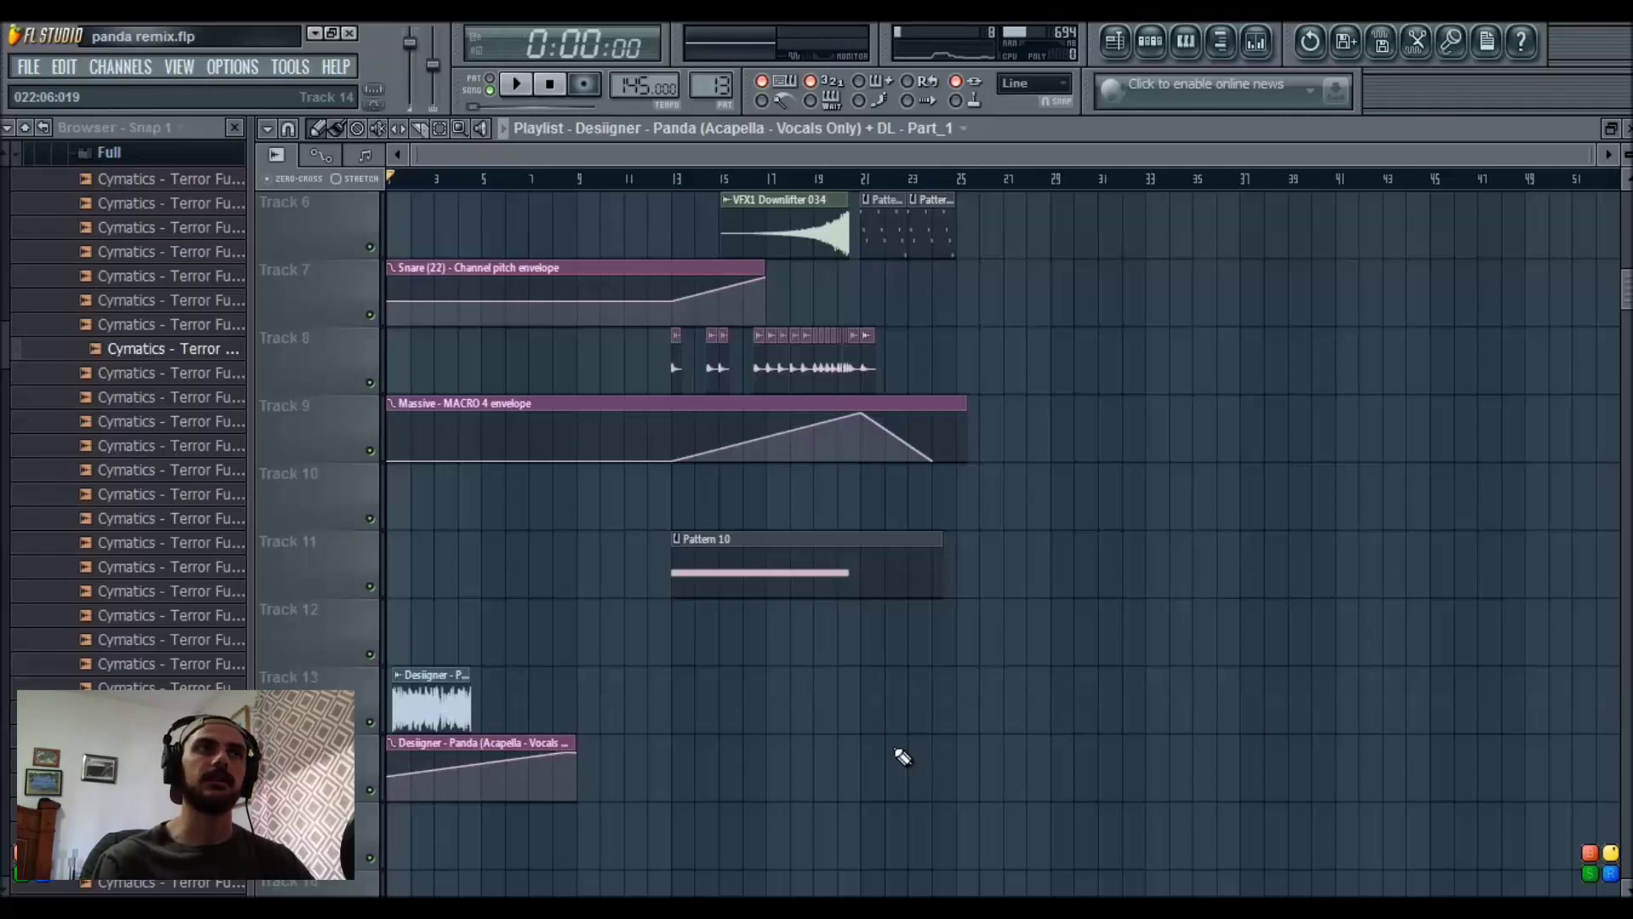
Open Harmor #2 from the Channel Rack and show its IMG resynthesis page
scroll(1166, 689, "up", 4)
scroll(1179, 693, "up", 1)
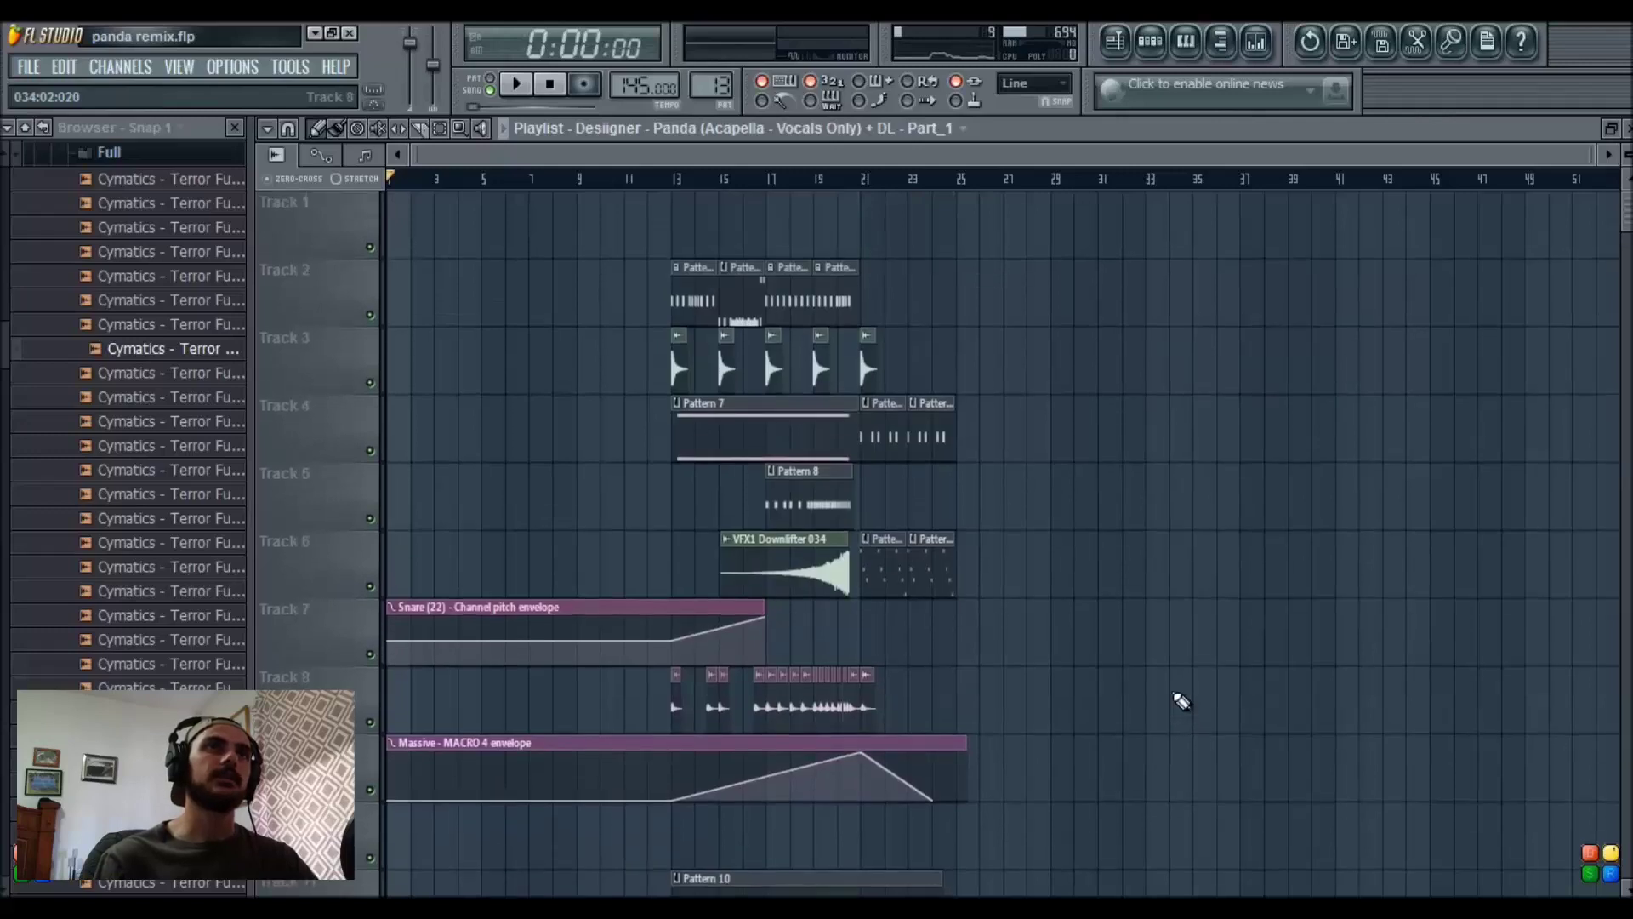
left_click(1152, 43)
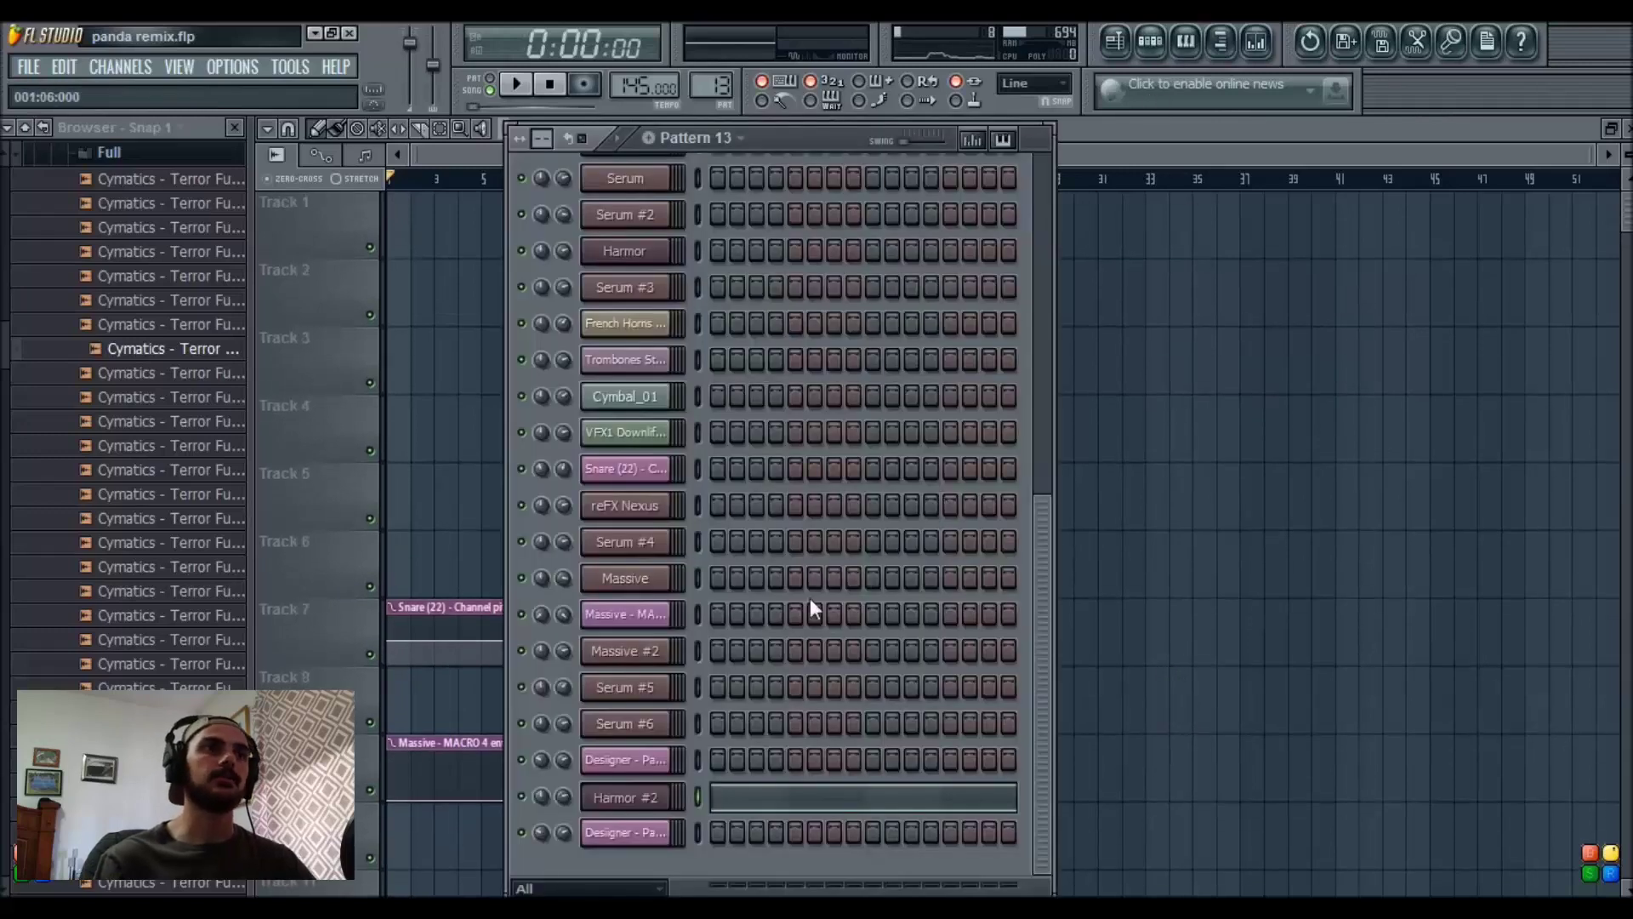
left_click(650, 800)
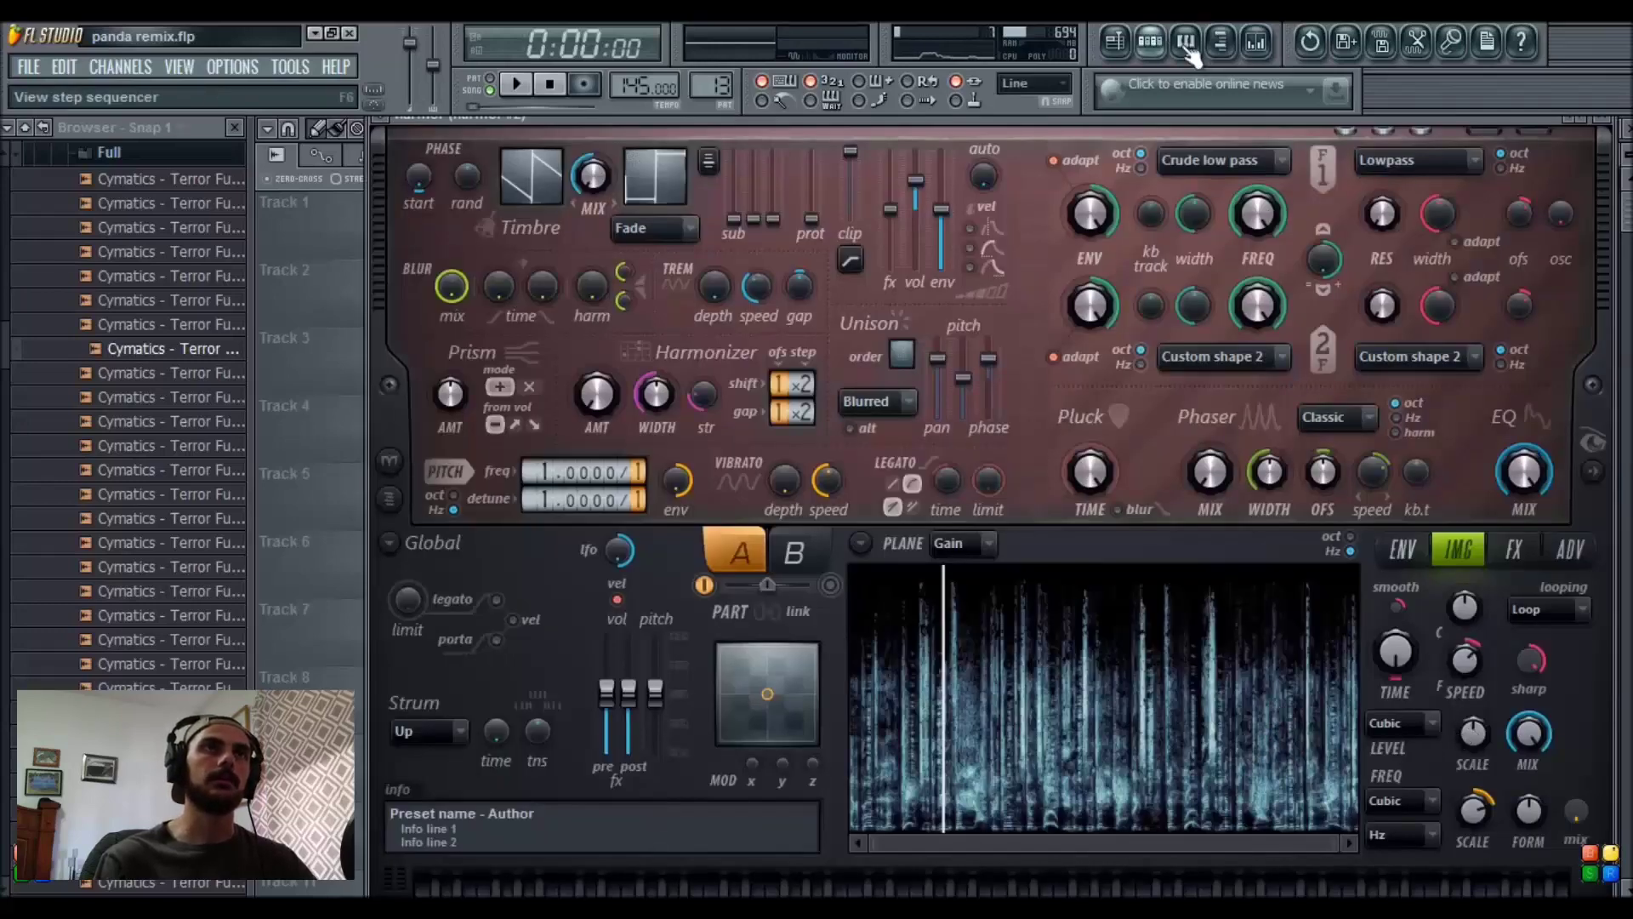
left_click(1414, 565)
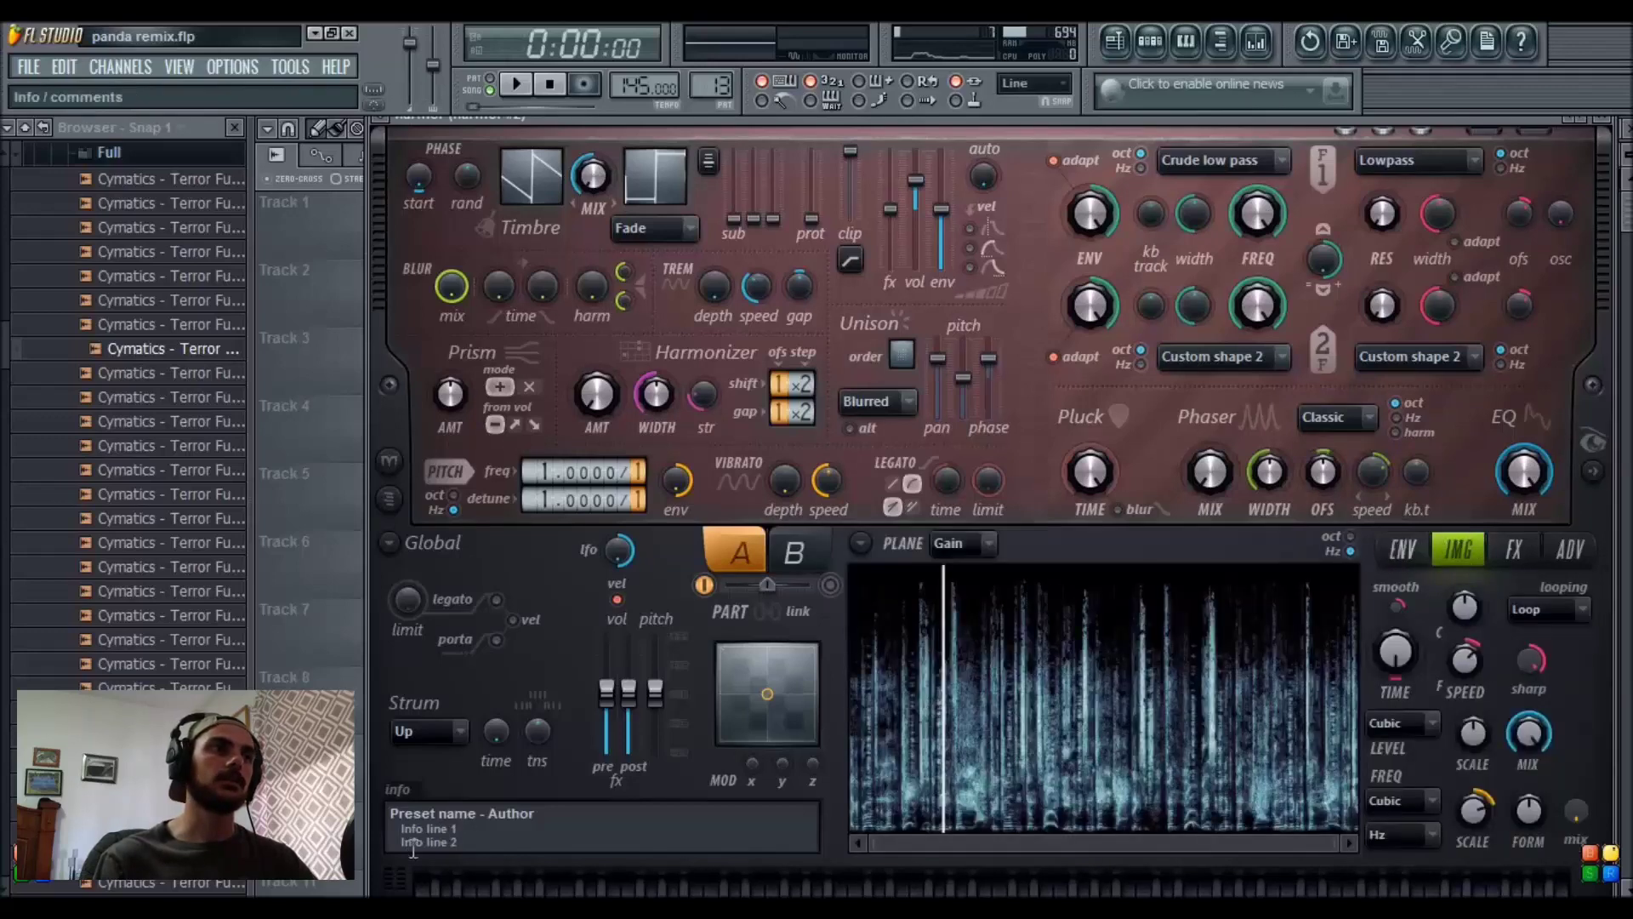
mouse_move(321, 891)
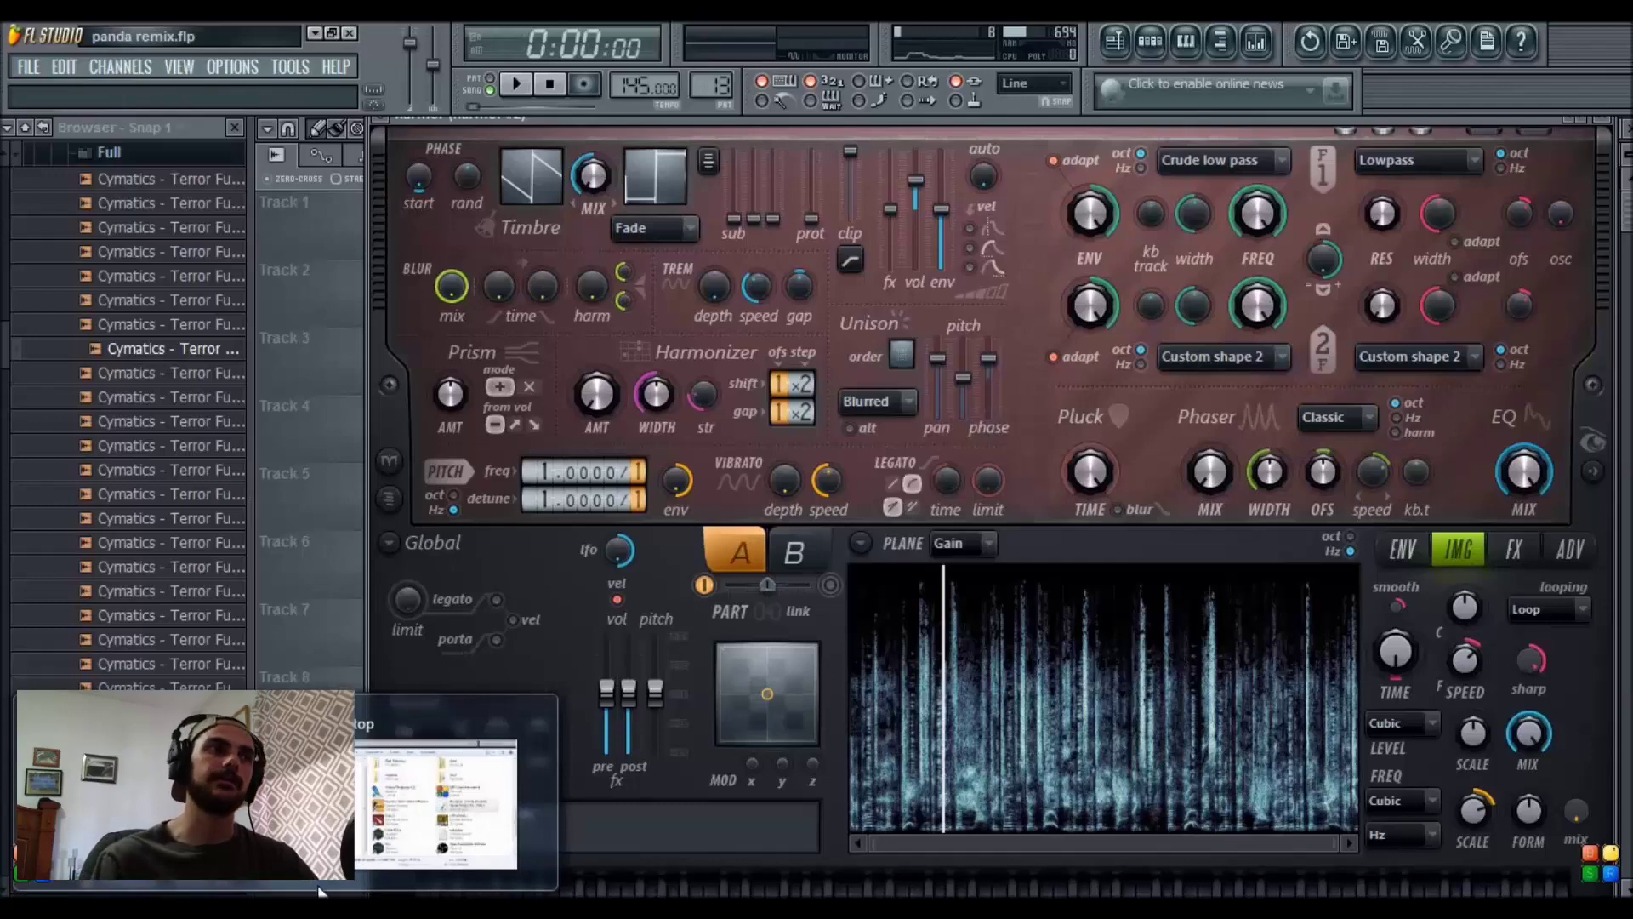
Drag the Desiigner Panda acapella WAV into Harmor's IMG area and reset its SPEED knob
left_click(422, 810)
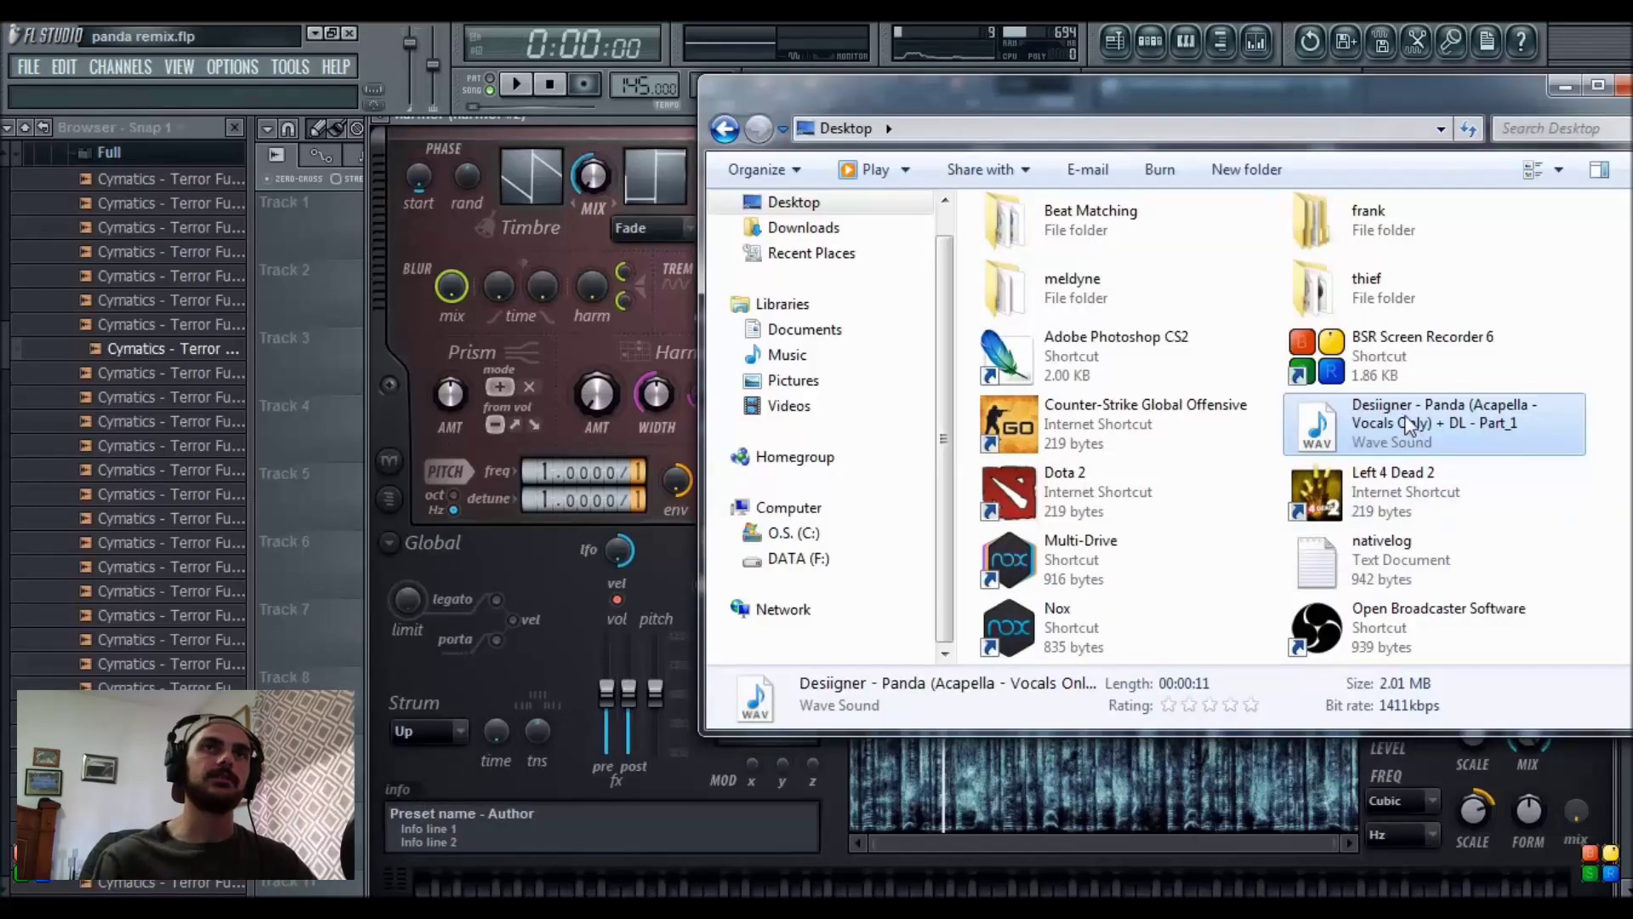
left_click_drag(1408, 423, 1115, 789)
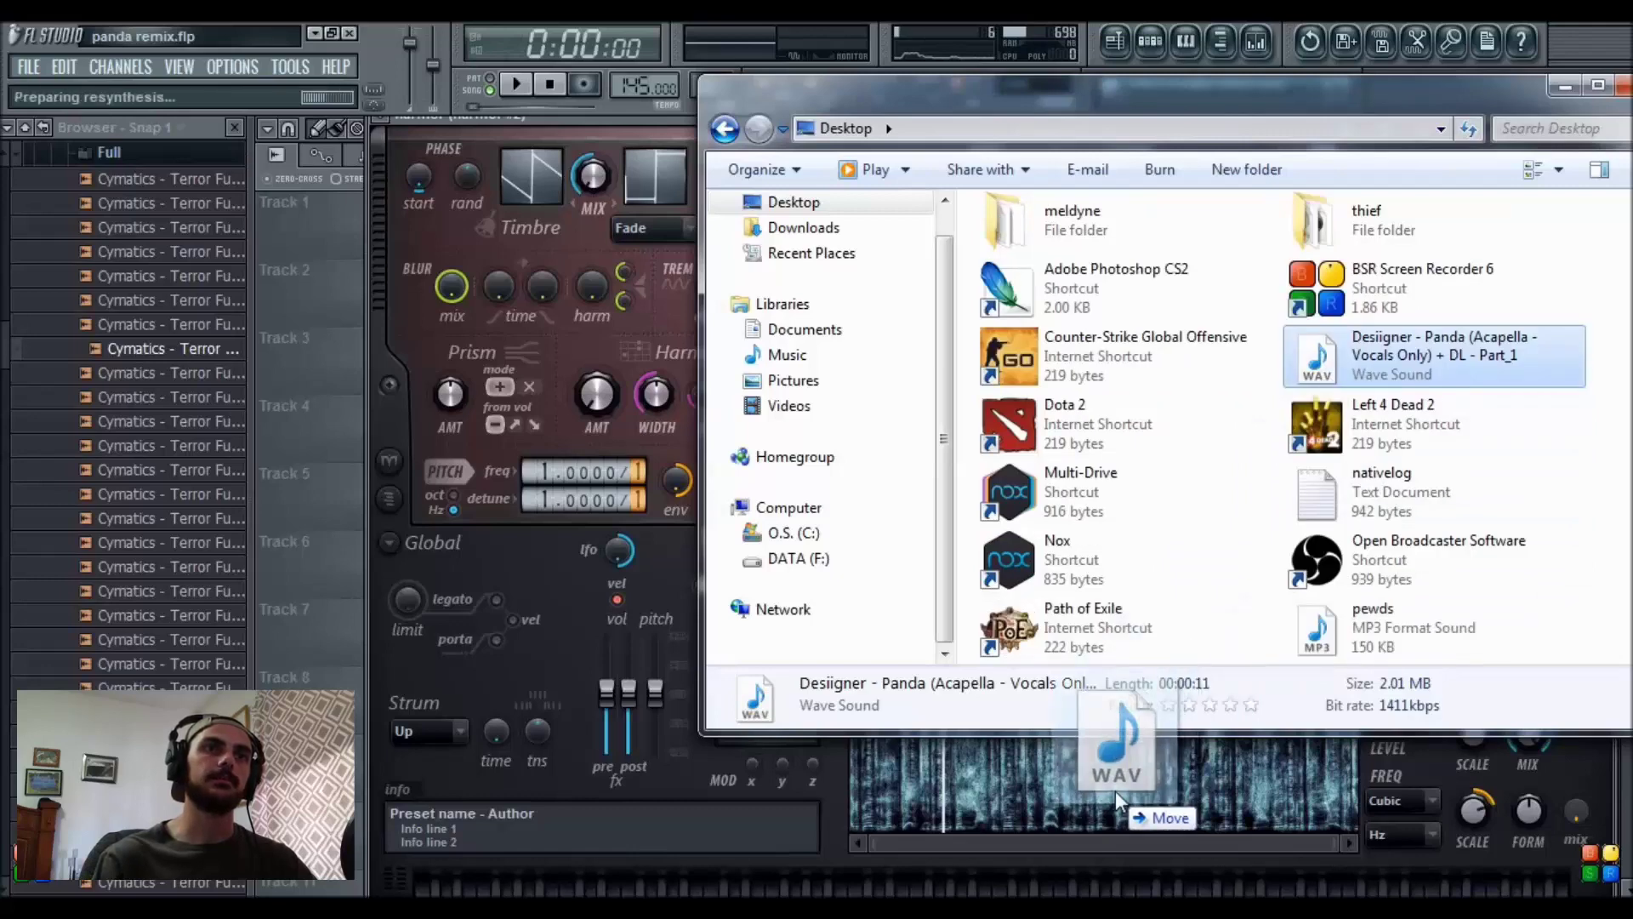
left_click(1144, 835)
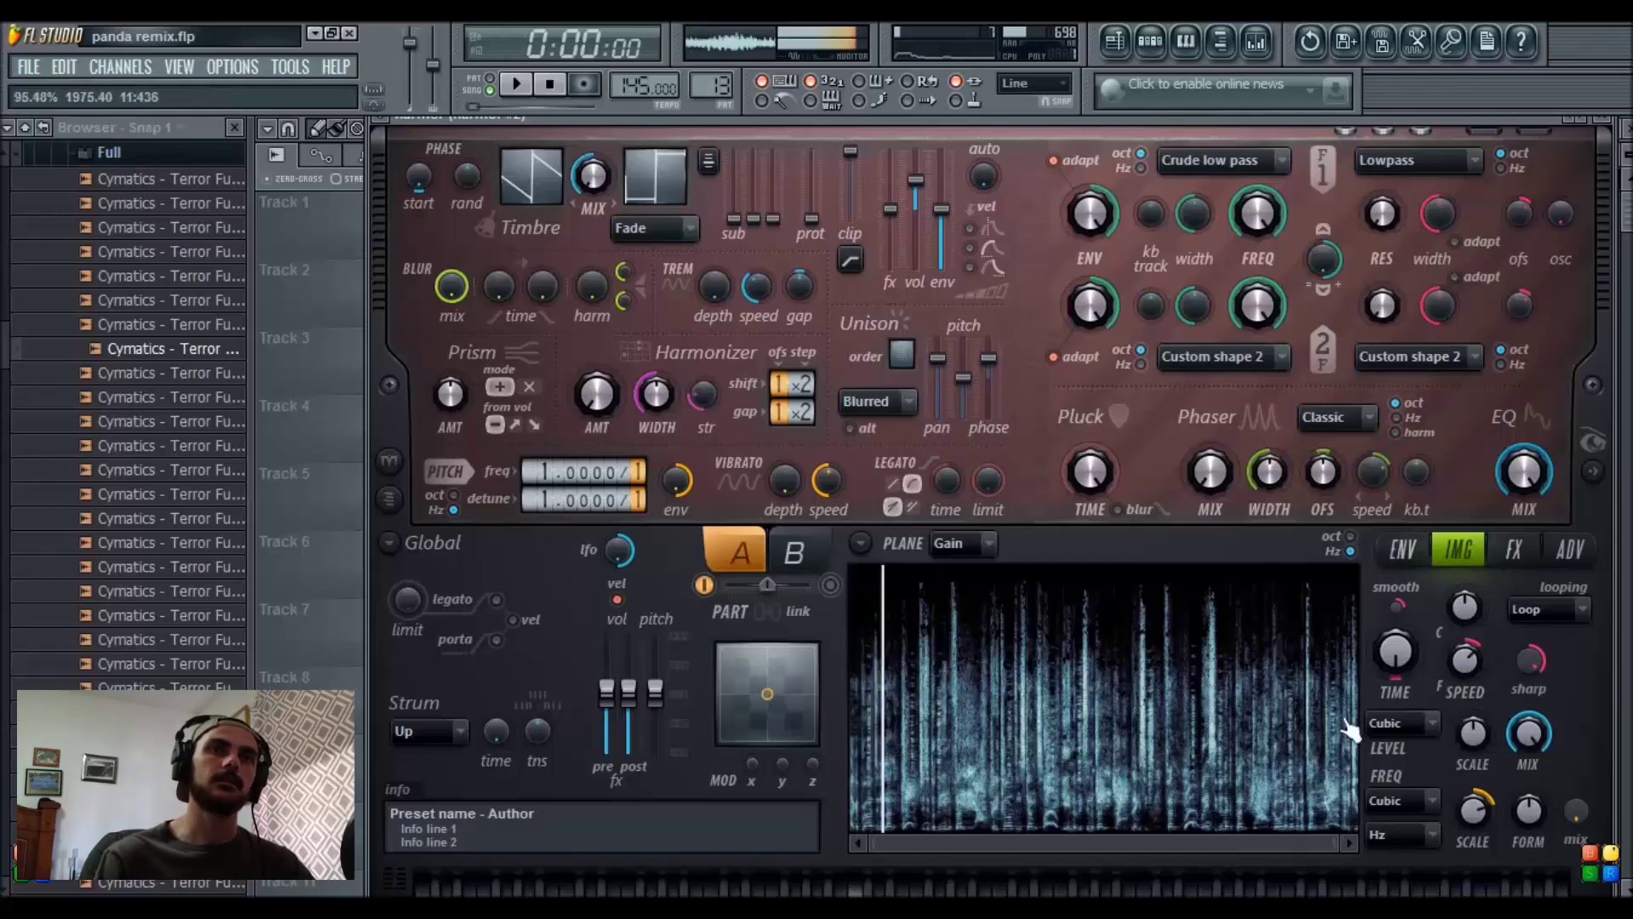
right_click(1456, 660)
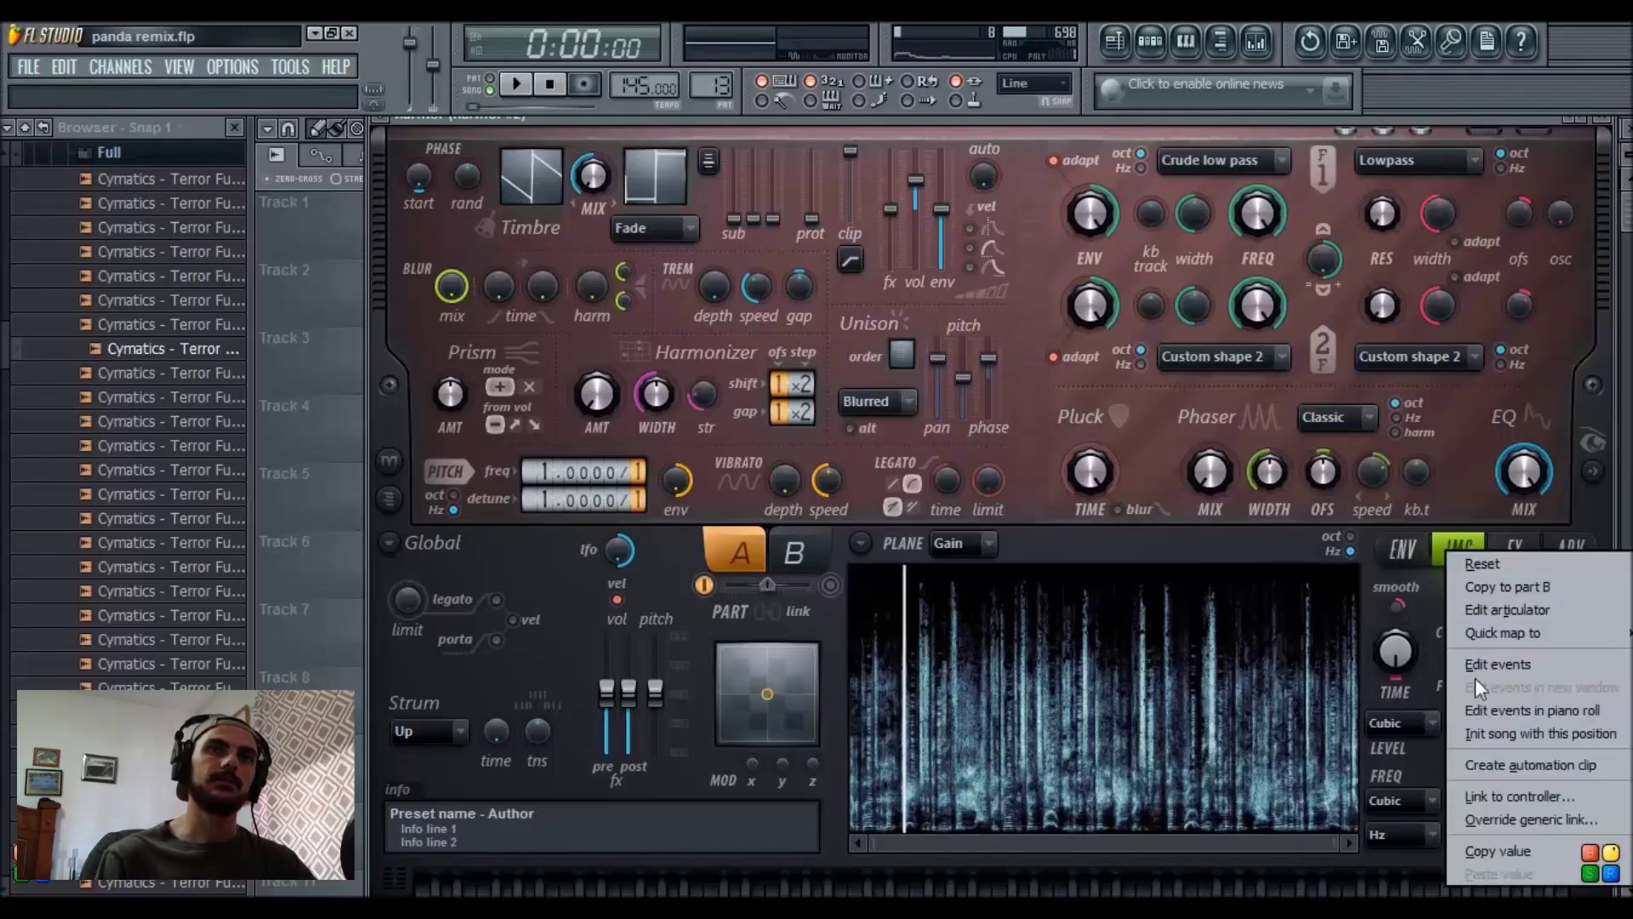
left_click(1471, 584)
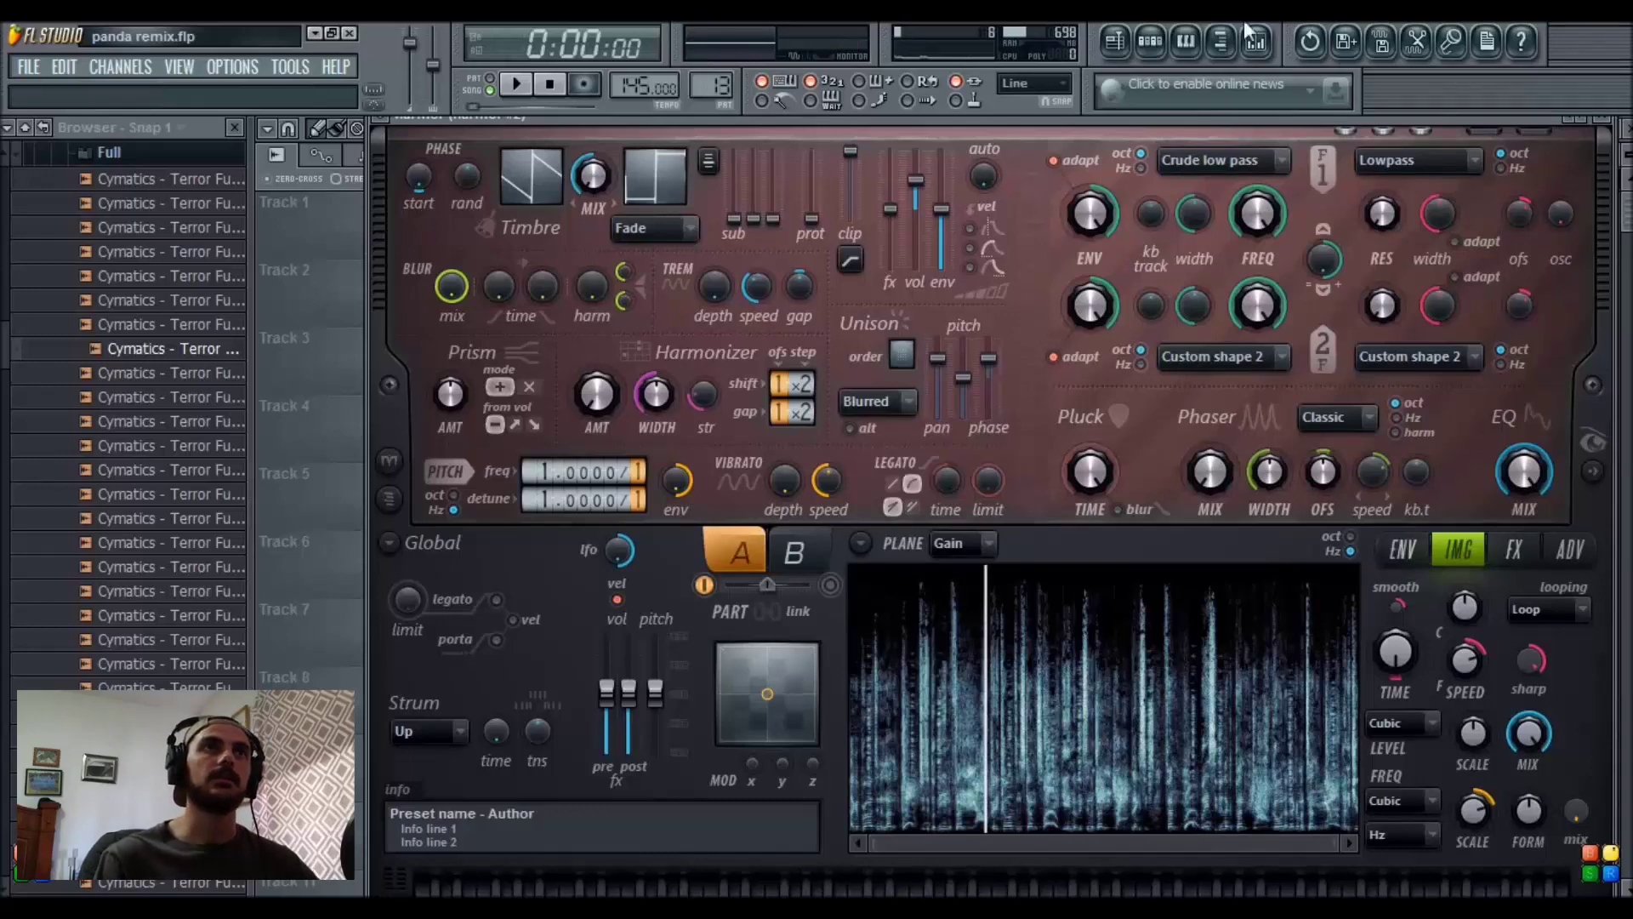
Open Harmor #2's piano roll from the Channel Rack
left_click(1150, 40)
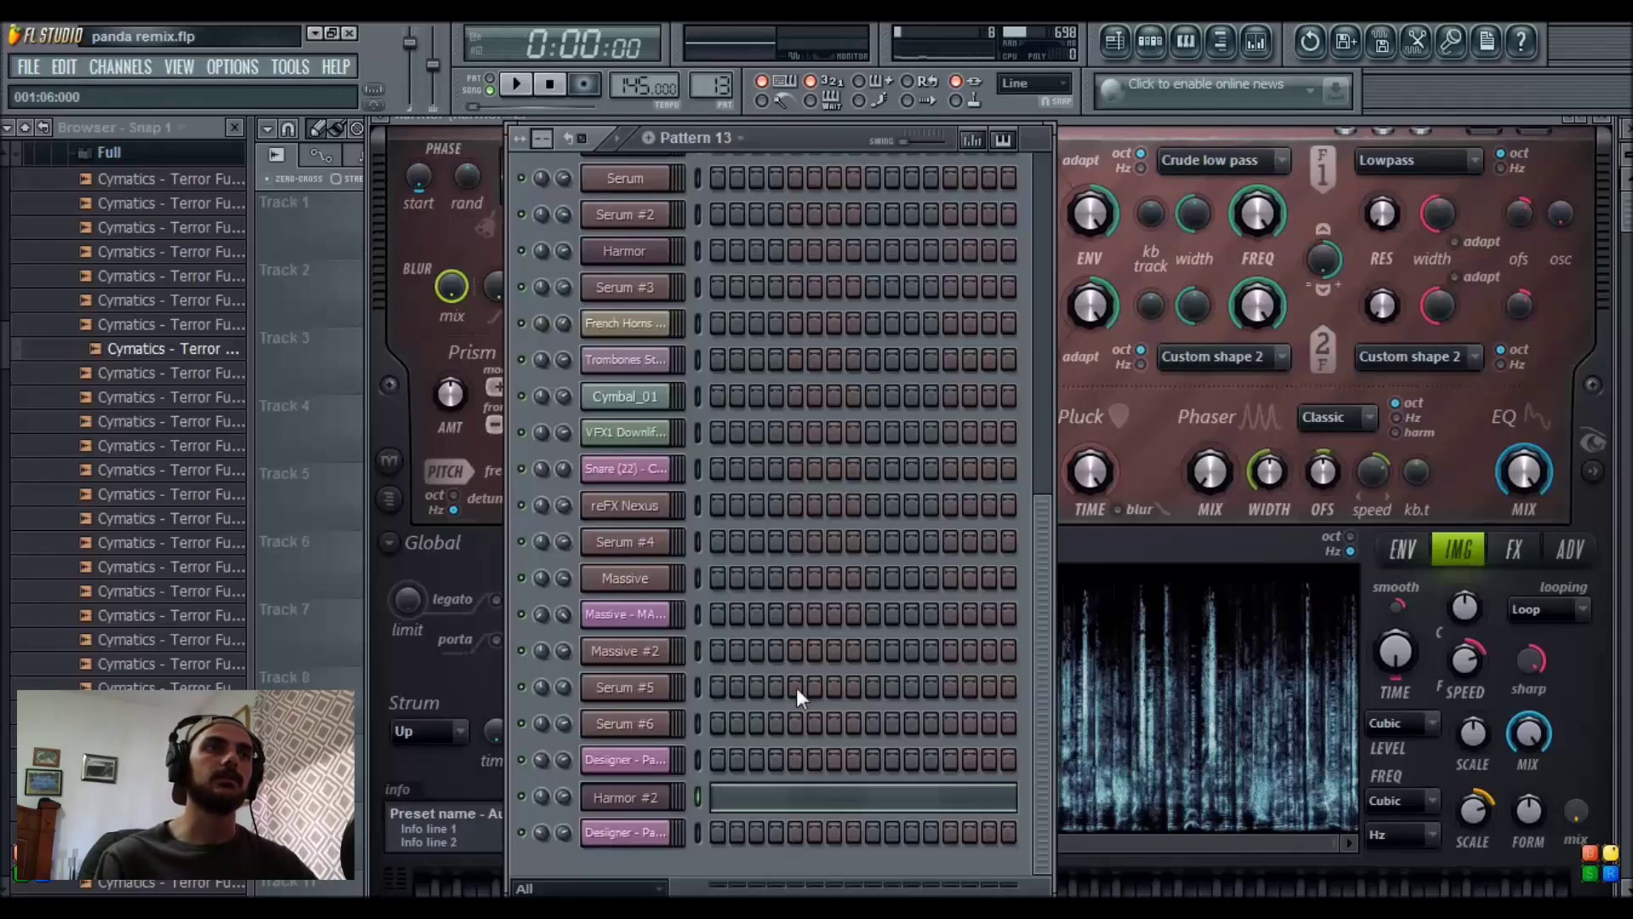
left_click(752, 807)
scroll(506, 181, "down", 3)
scroll(505, 177, "down", 2)
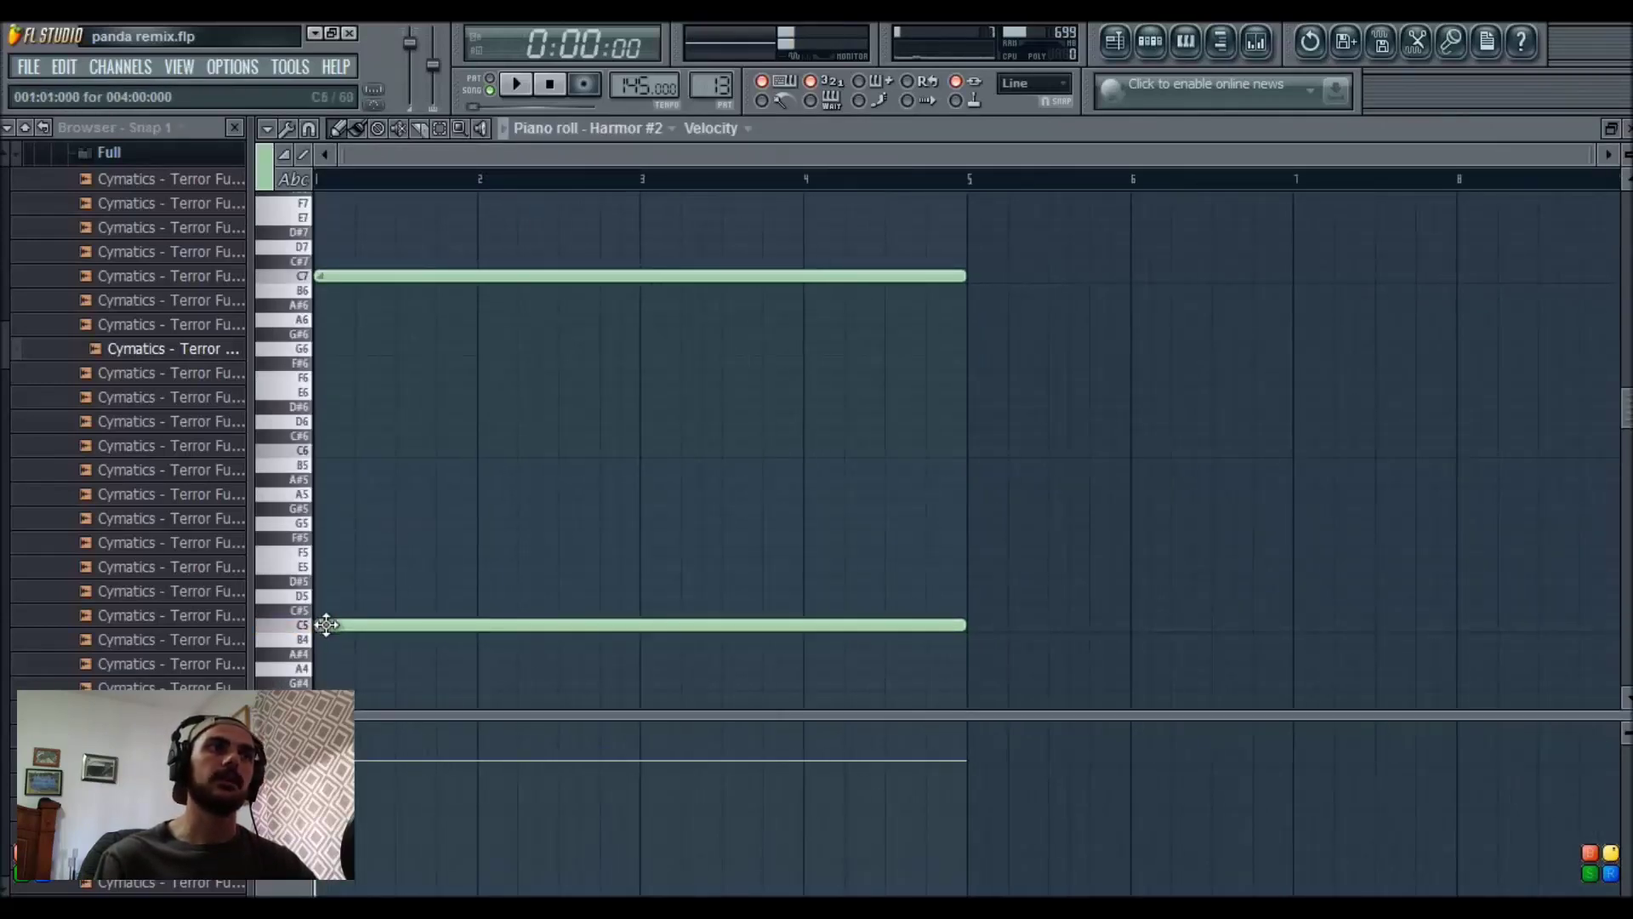
Redraw the C7 note as a four-bar slide note starting at bar 1, then audition it
right_click(333, 277)
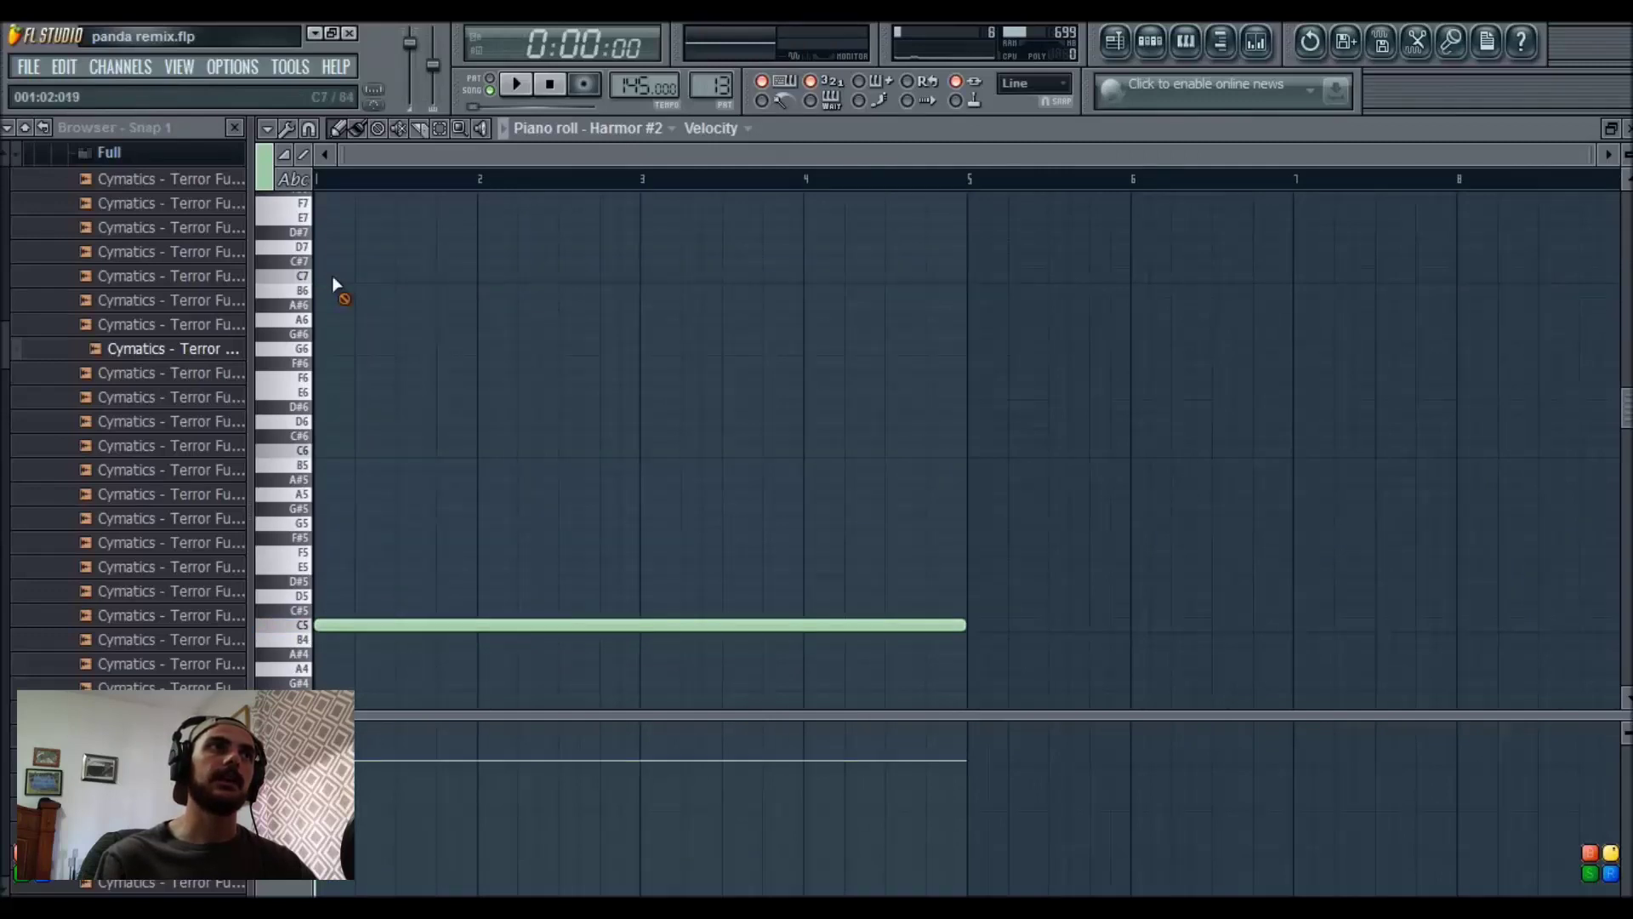
left_click(328, 278)
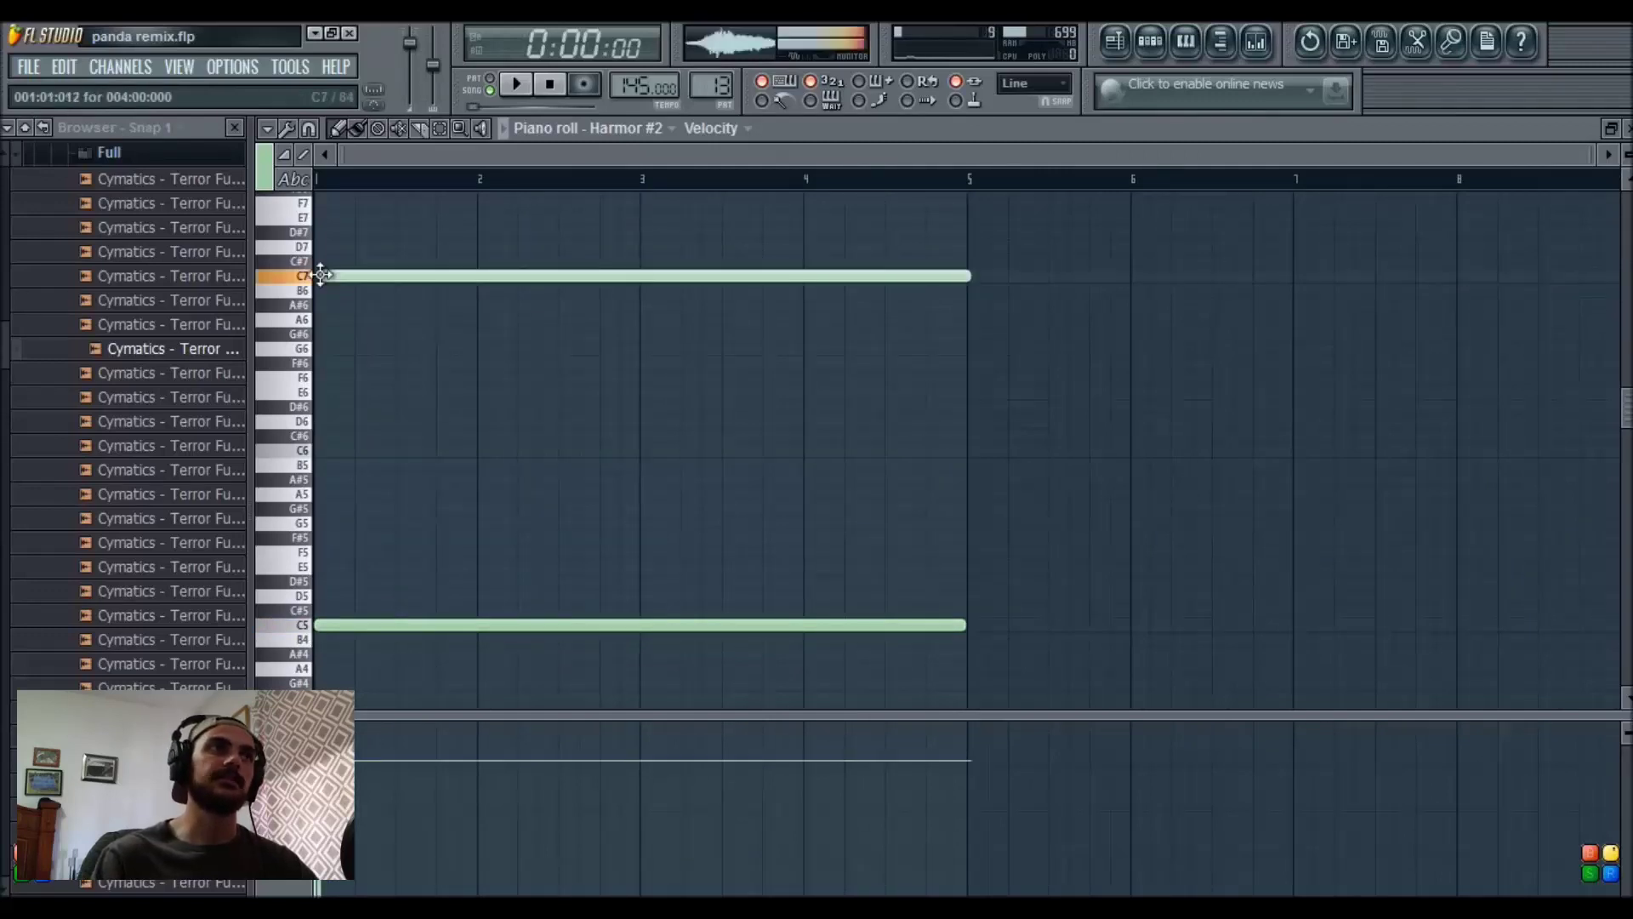
left_click_drag(346, 275, 315, 276)
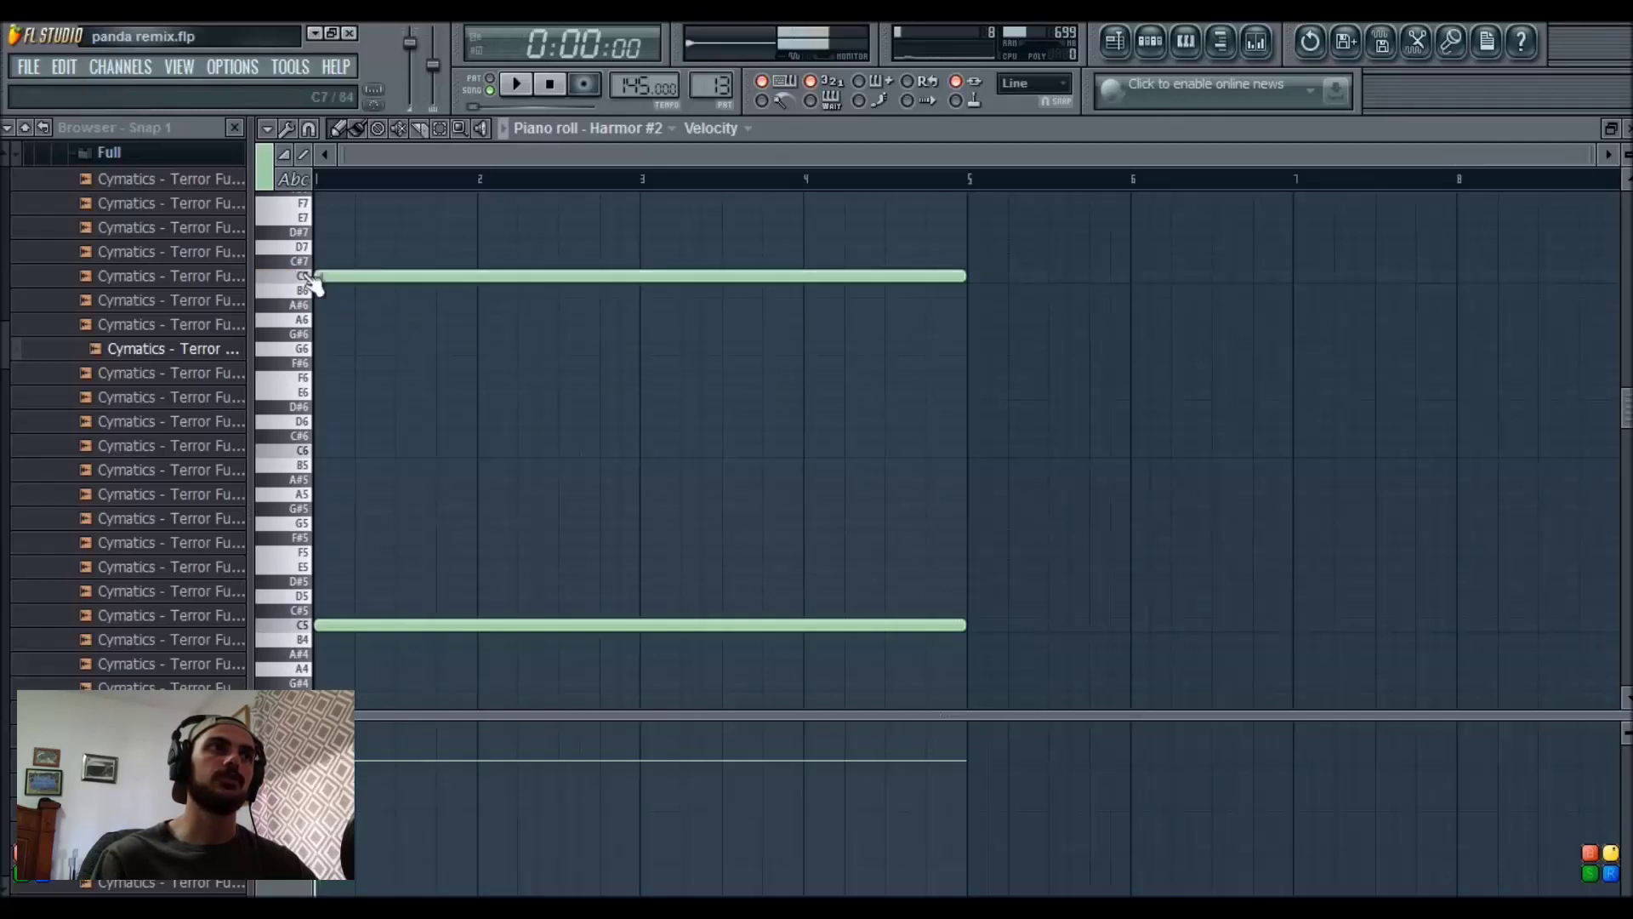
left_click(507, 84)
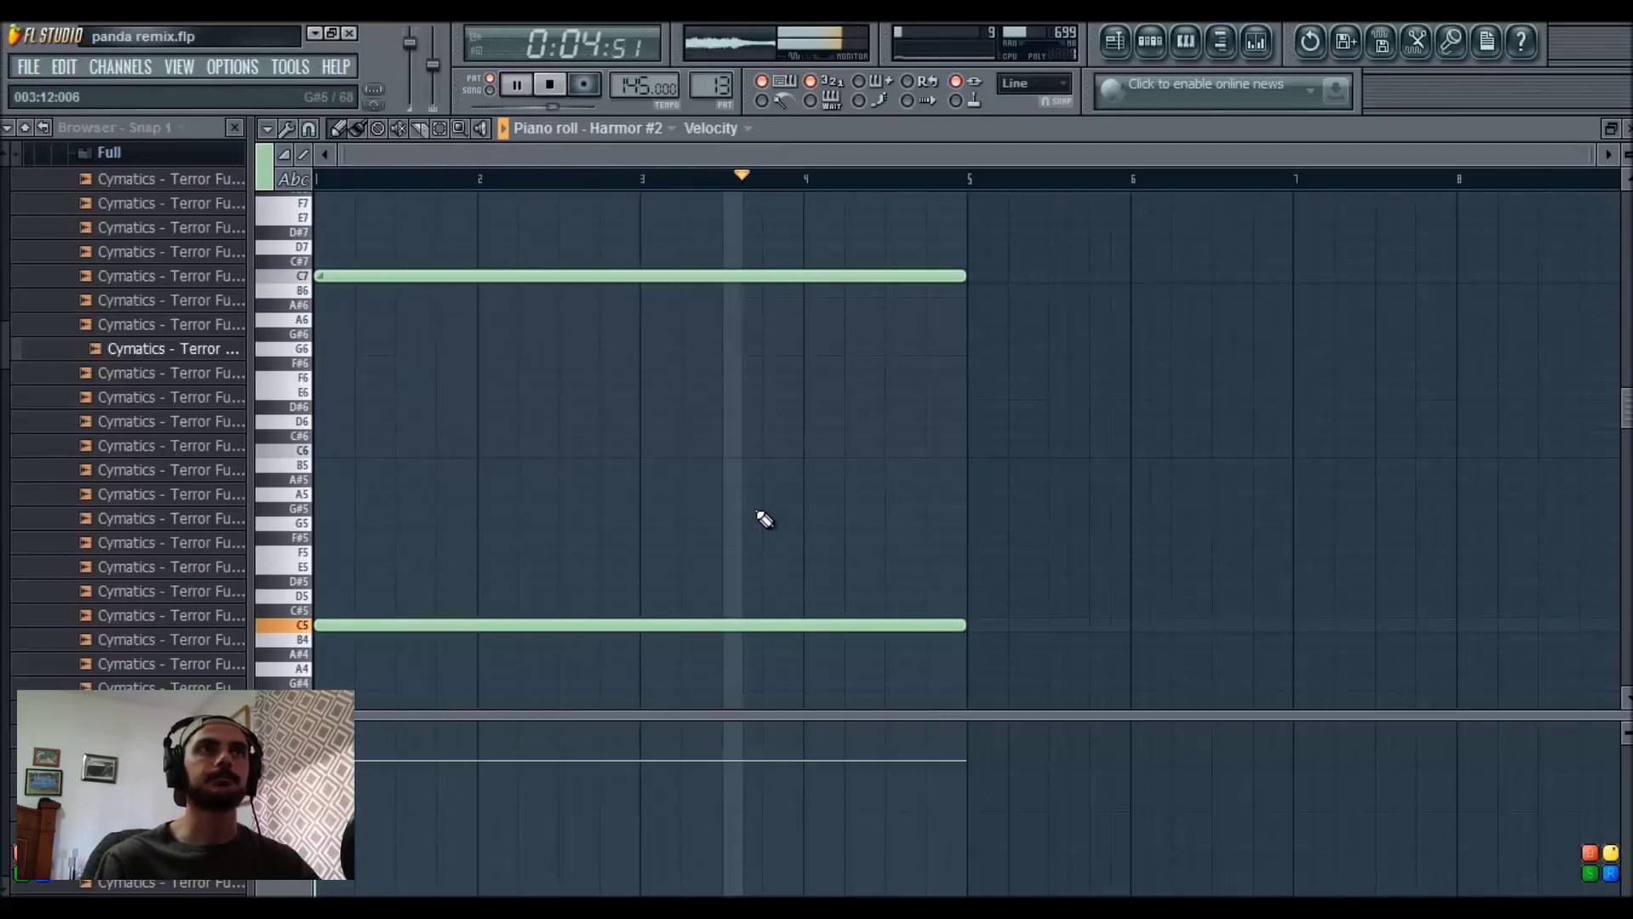
key("space")
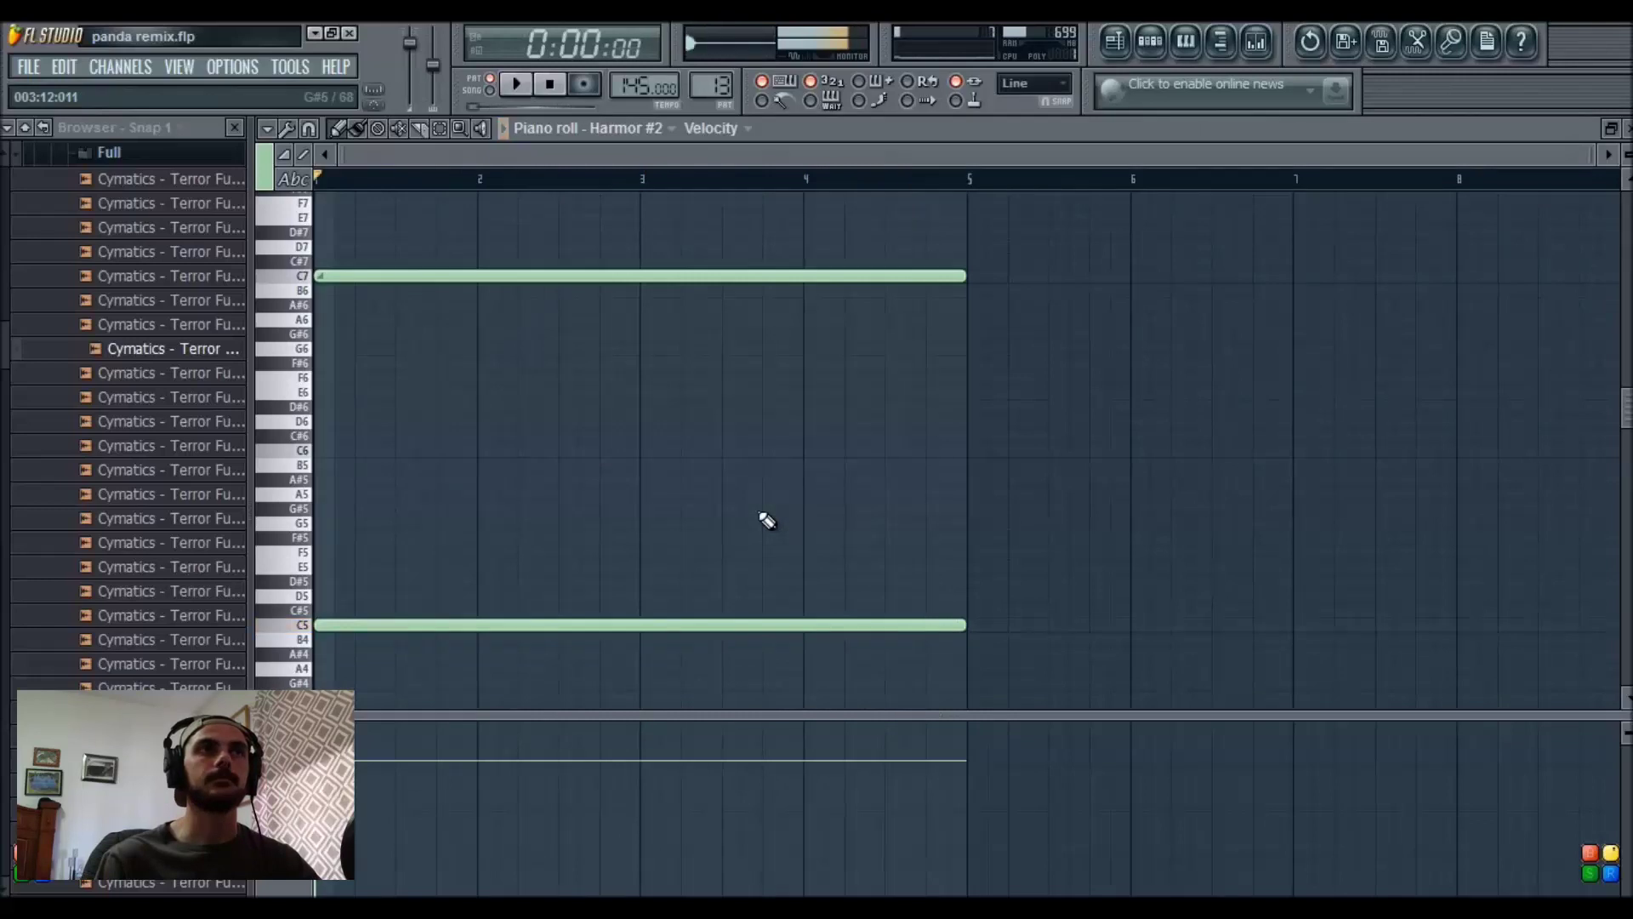